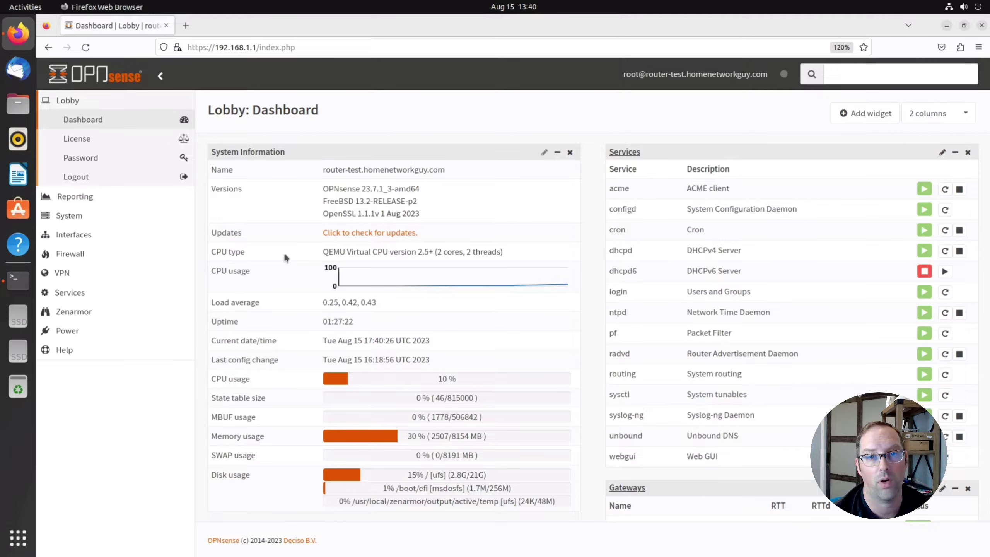
Open the firewall rules of the GUEST interface and read the notice about incoming connections.
{"action": "left_click", "coordinate": [83, 256]}
{"action": "left_click", "coordinate": [73, 273]}
{"action": "left_click", "coordinate": [77, 308]}
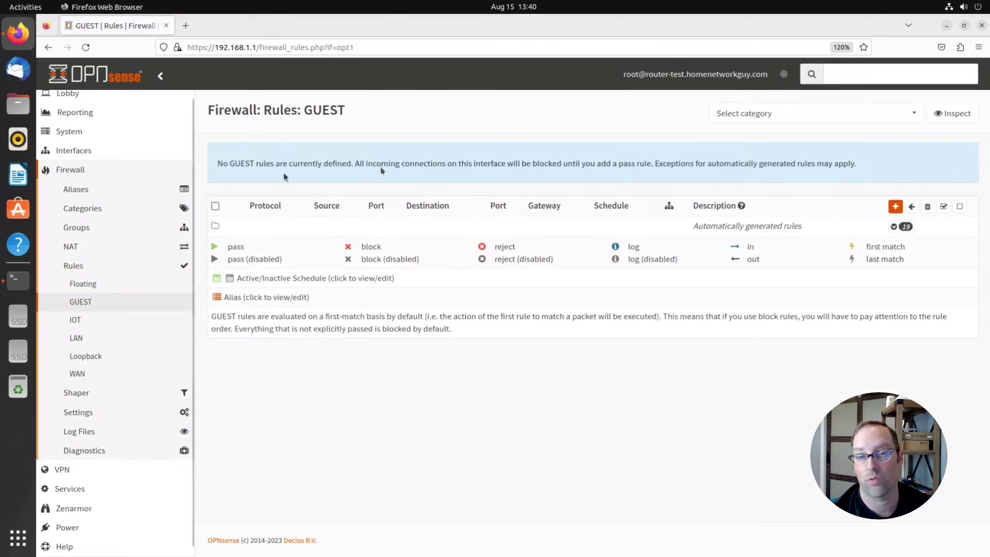
{"action": "left_click_drag", "start_coordinate": [373, 164], "coordinate": [447, 163]}
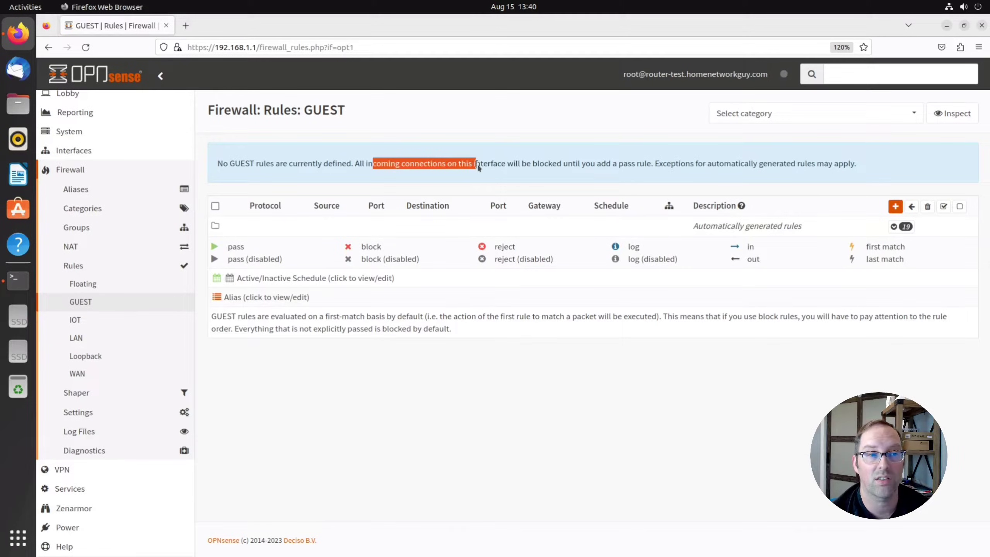
{"action": "left_click", "coordinate": [535, 167]}
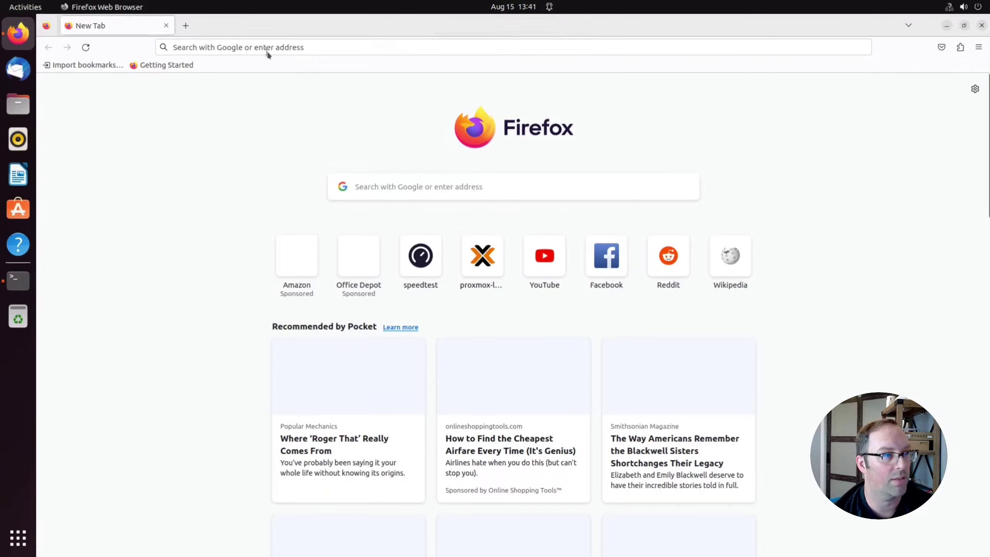
Try to load google.com in the browser of the client machine to test its internet access.
{"action": "left_click", "coordinate": [267, 51]}
{"action": "type", "text": "google.com"}
{"action": "key", "text": "Return"}
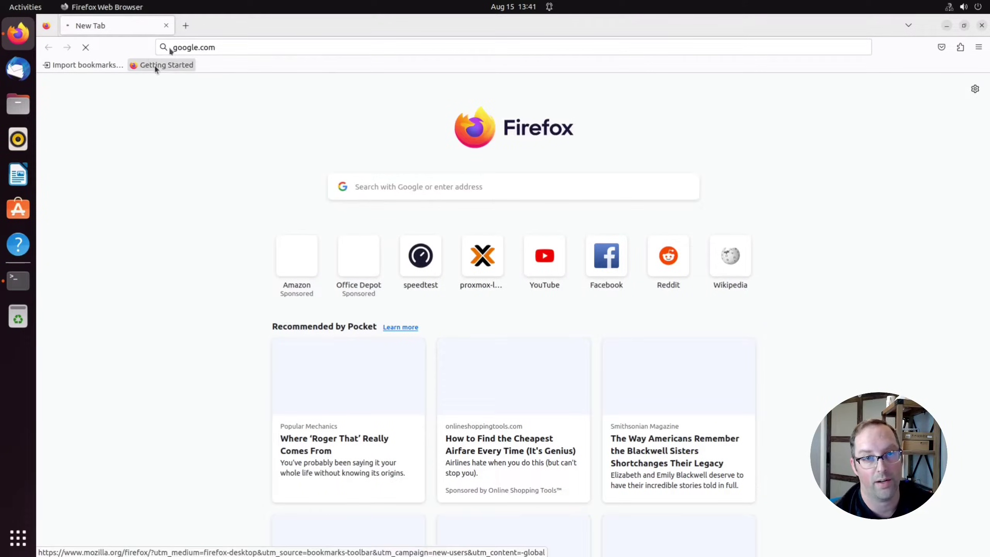
Switch to the Terminal and ping 192.168.1.100 to test access to the LAN.
{"action": "left_click", "coordinate": [14, 282]}
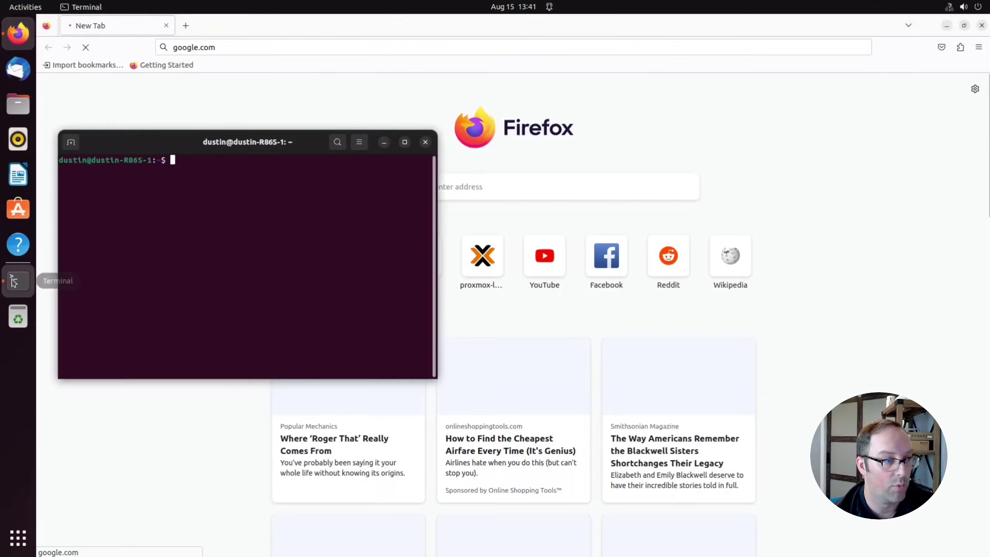
{"action": "type", "text": "ping 192.1"}
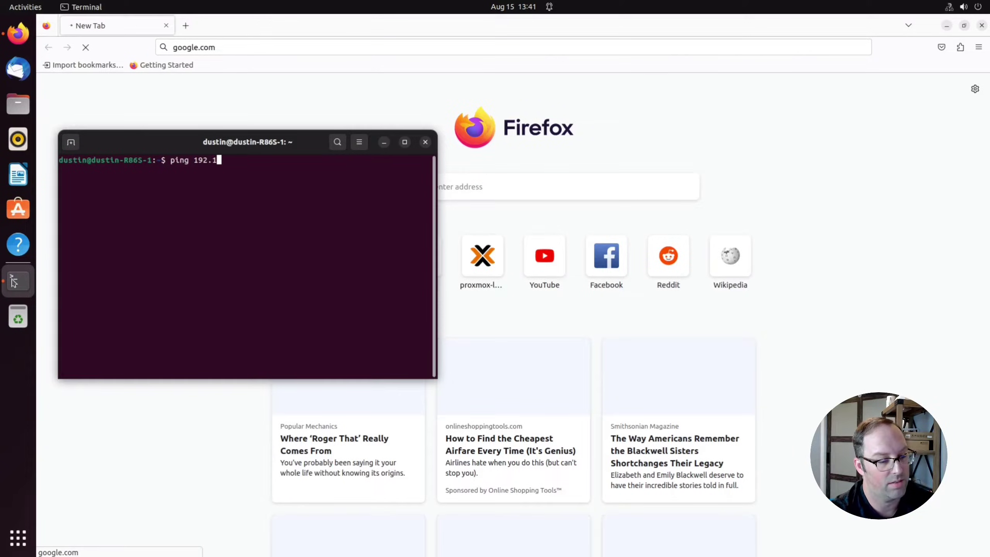
{"action": "type", "text": "68.1"}
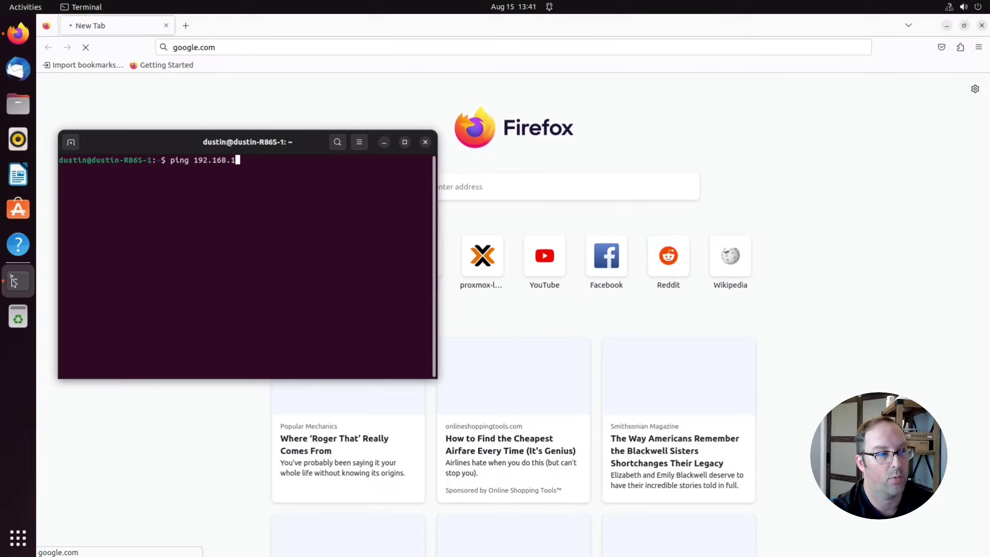
{"action": "type", "text": ".100"}
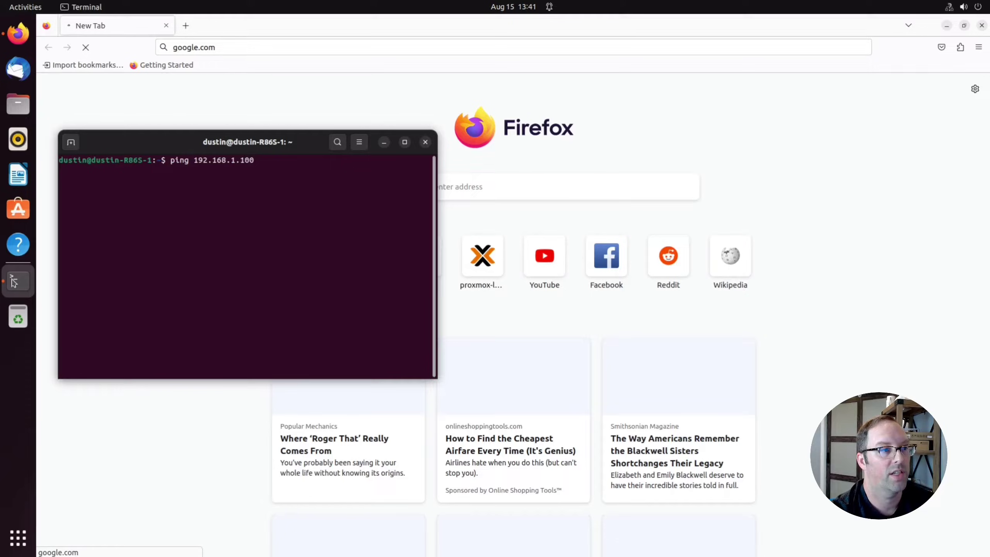
{"action": "key", "text": "Return"}
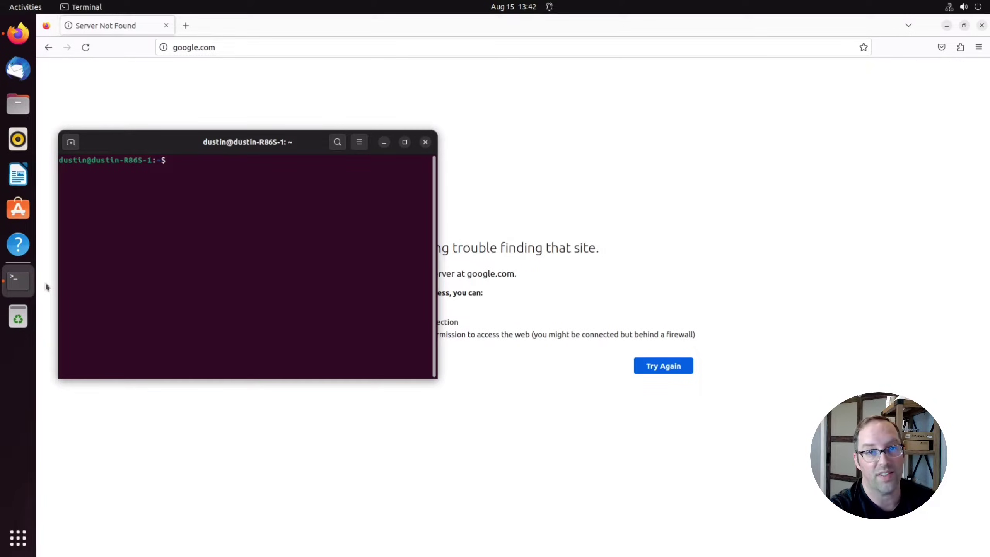
Ping 192.168.10.1 from the terminal, then stop the ping.
{"action": "type", "text": "ping 192.1"}
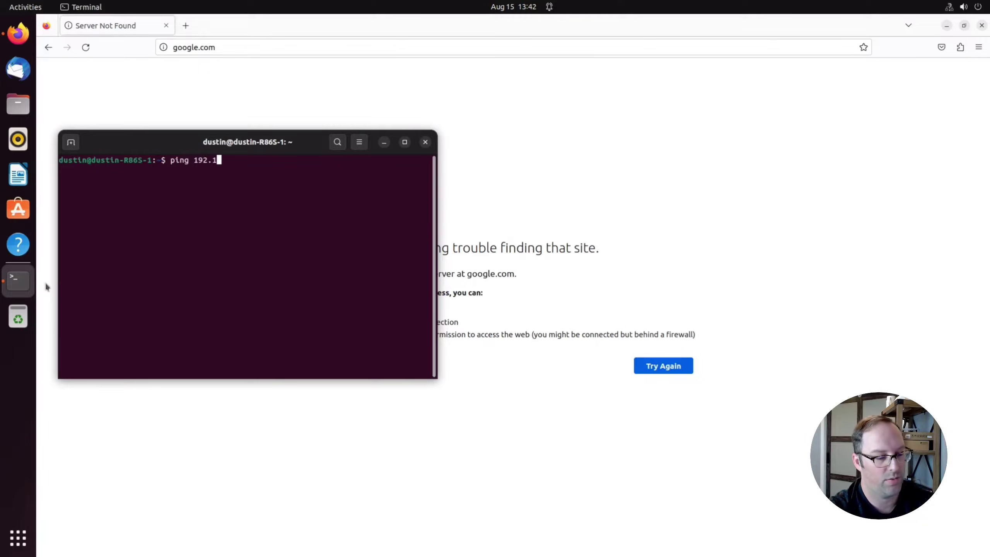
{"action": "type", "text": "68.10.1"}
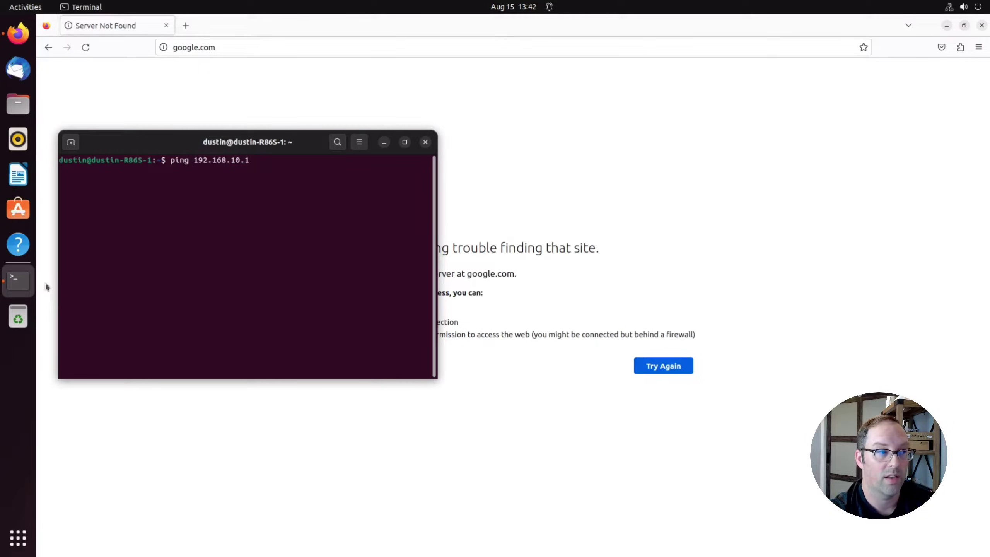
{"action": "key", "text": "Return"}
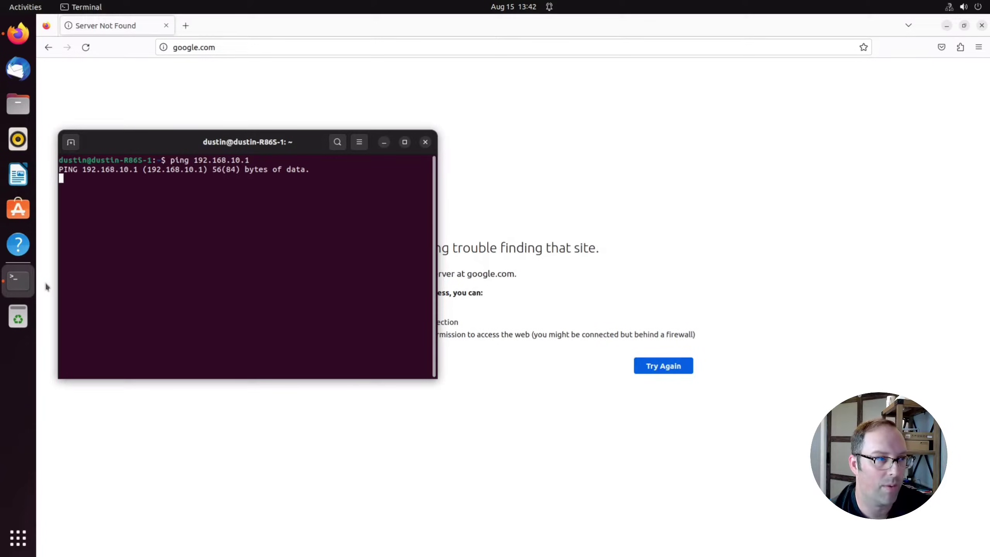
{"action": "key", "text": "ctrl+c"}
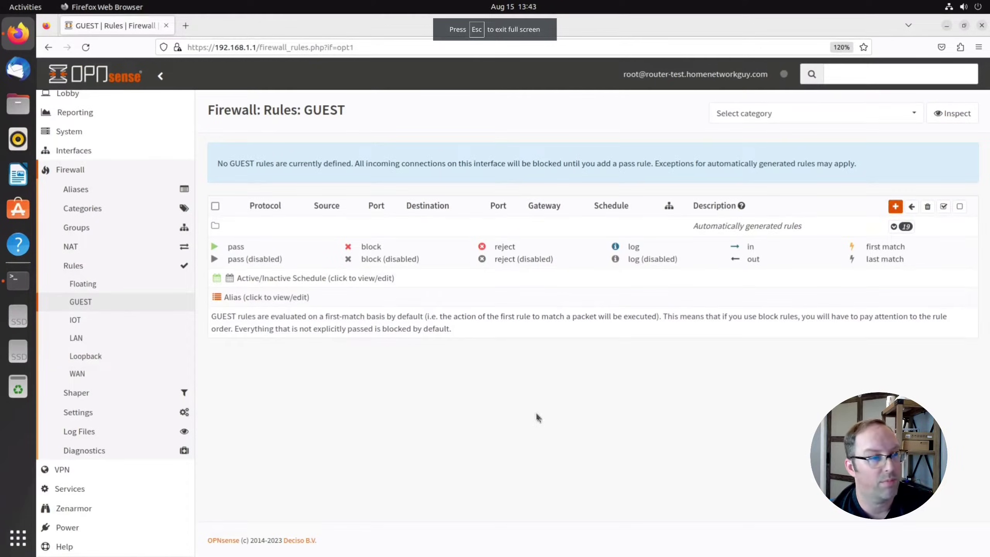
Add a GUEST pass rule with the default any source and destination, described as "Allow all access", and apply the changes.
{"action": "left_click", "coordinate": [895, 206]}
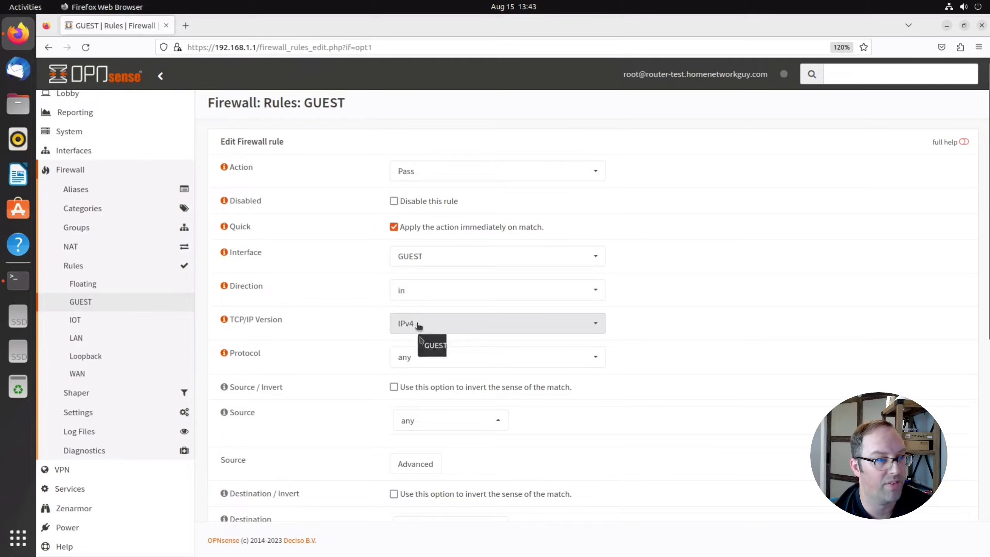
{"action": "scroll", "coordinate": [658, 424], "scroll_direction": "down", "scroll_amount": 6}
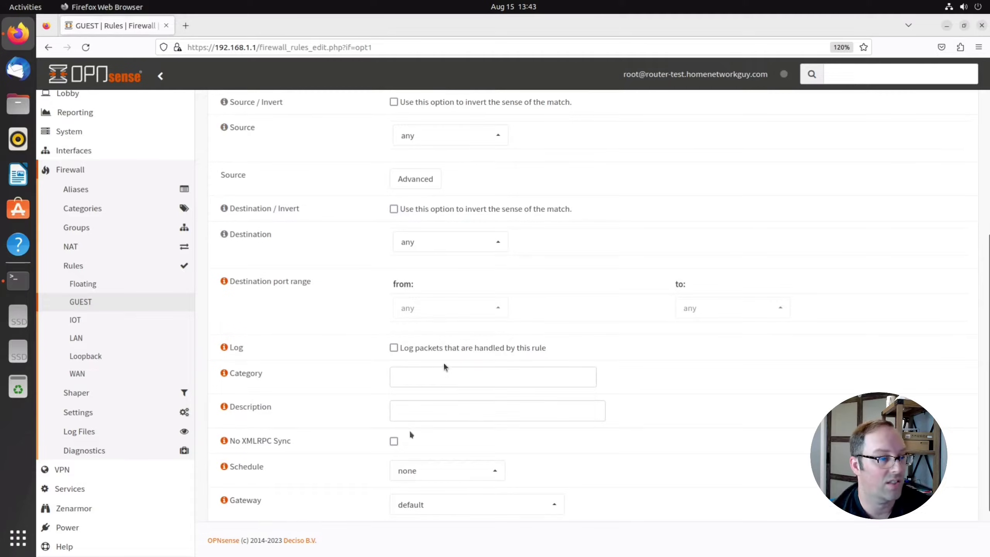
{"action": "left_click", "coordinate": [444, 410]}
{"action": "type", "text": "Allow al"}
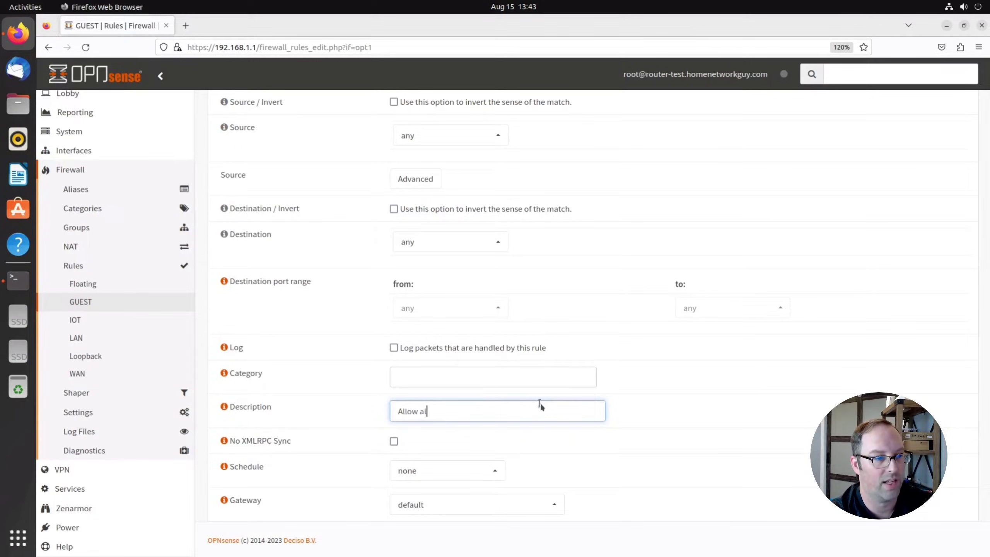
{"action": "type", "text": "l access"}
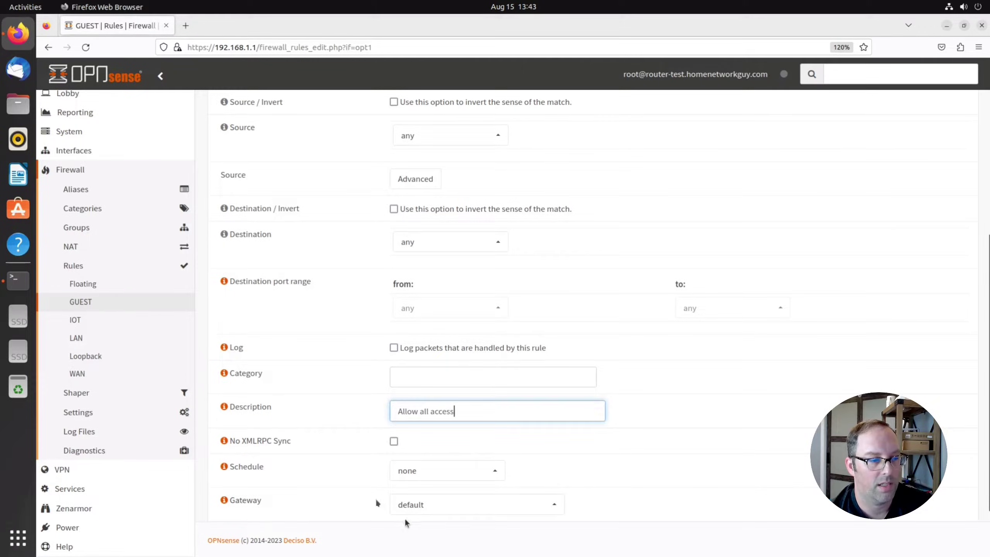
{"action": "scroll", "coordinate": [376, 498], "scroll_direction": "down", "scroll_amount": 3}
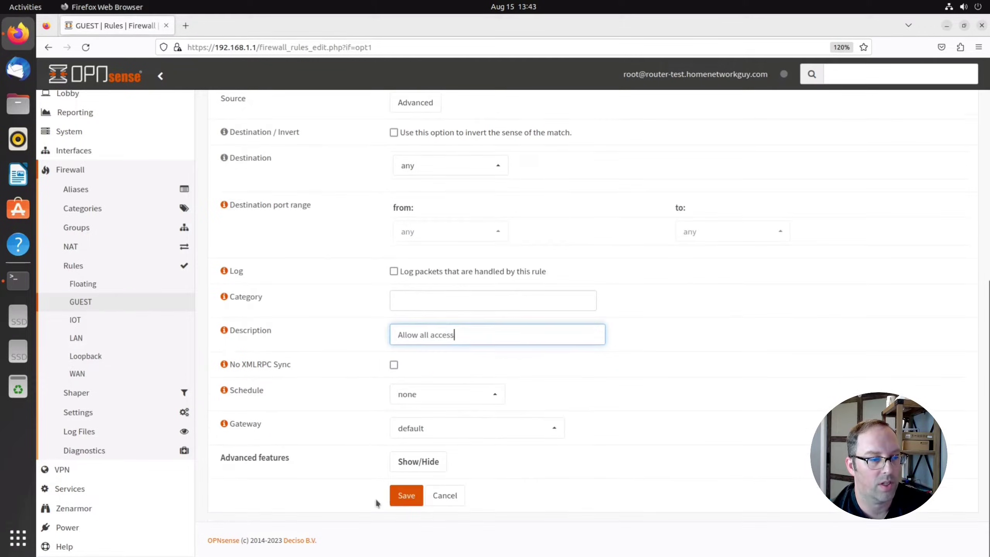
{"action": "left_click", "coordinate": [405, 496]}
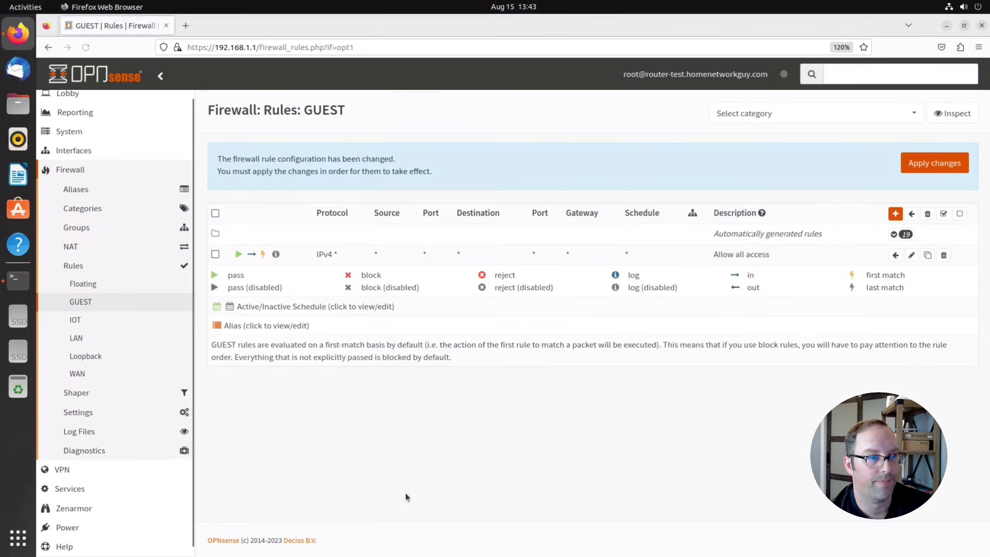
{"action": "left_click", "coordinate": [943, 171]}
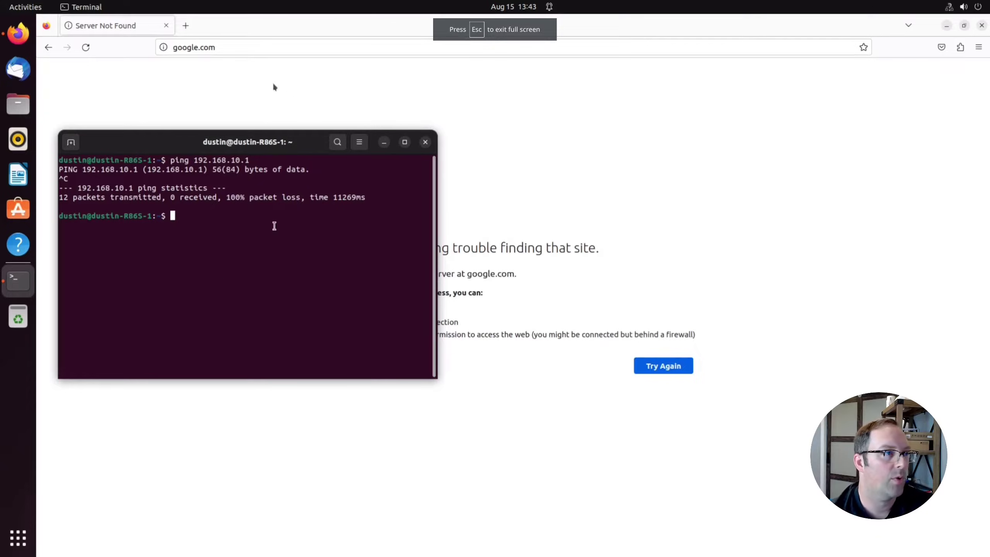
Load google.com again in the client machine's browser to retest internet access.
{"action": "left_click", "coordinate": [267, 54]}
{"action": "key", "text": "Return"}
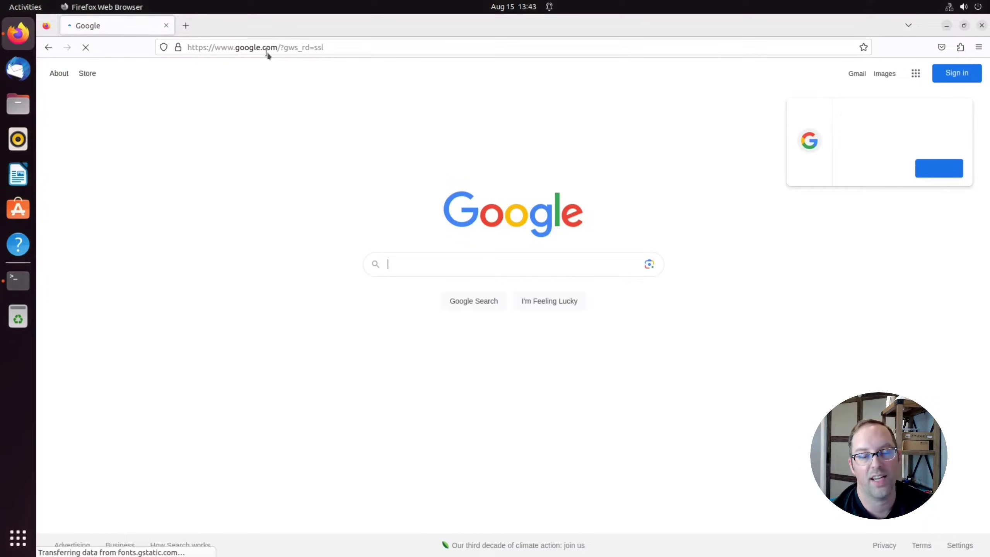
Switch to the Terminal and ping 192.168.10.1, 192.168.1.100 and 192.168.1.1, stopping each ping after a few packets.
{"action": "left_click", "coordinate": [18, 283]}
{"action": "key", "text": "Up"}
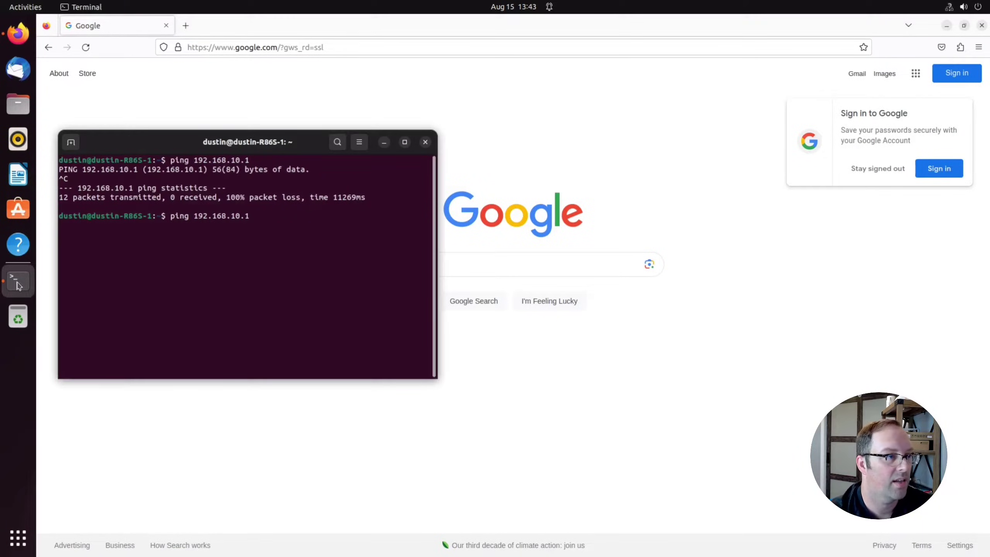
{"action": "key", "text": "Return"}
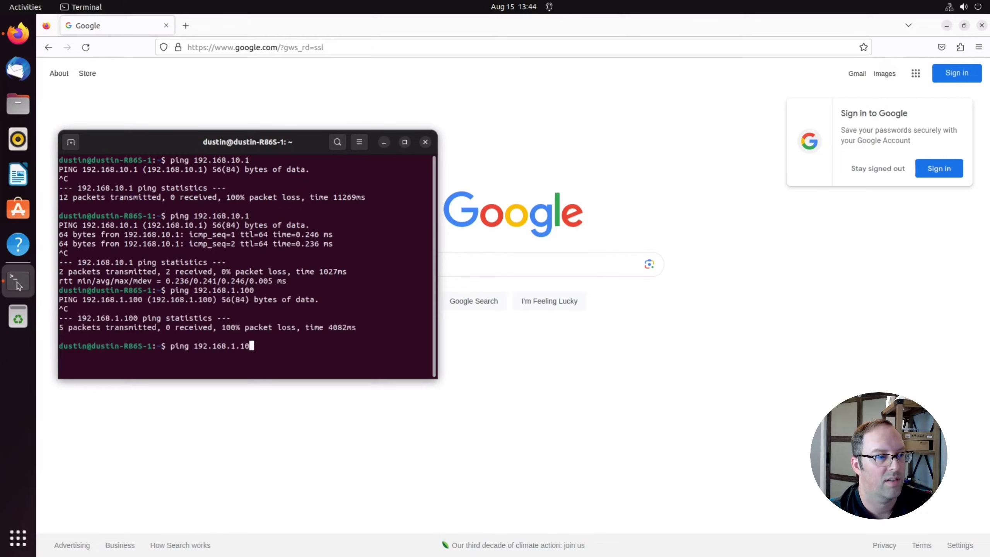
{"action": "key", "text": "Return"}
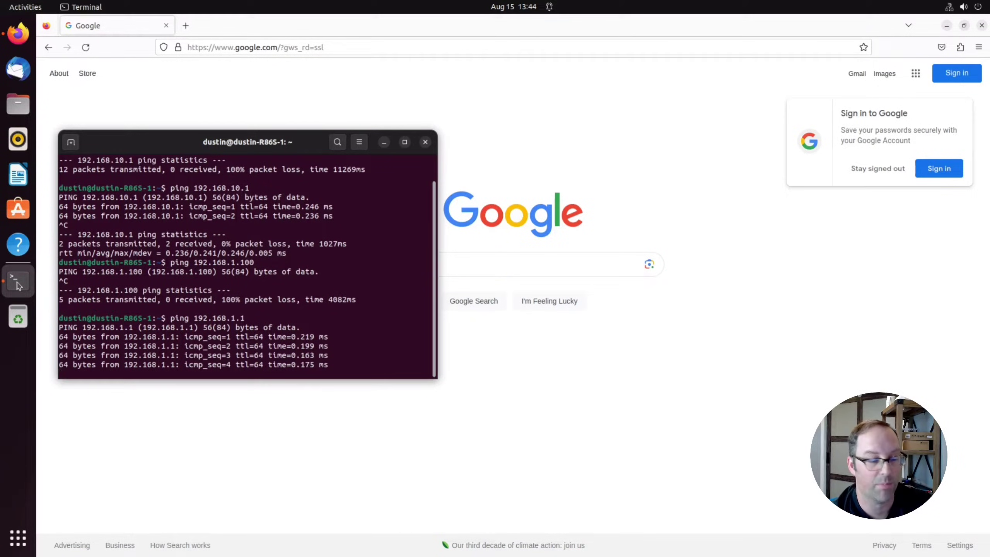
{"action": "key", "text": "ctrl+c"}
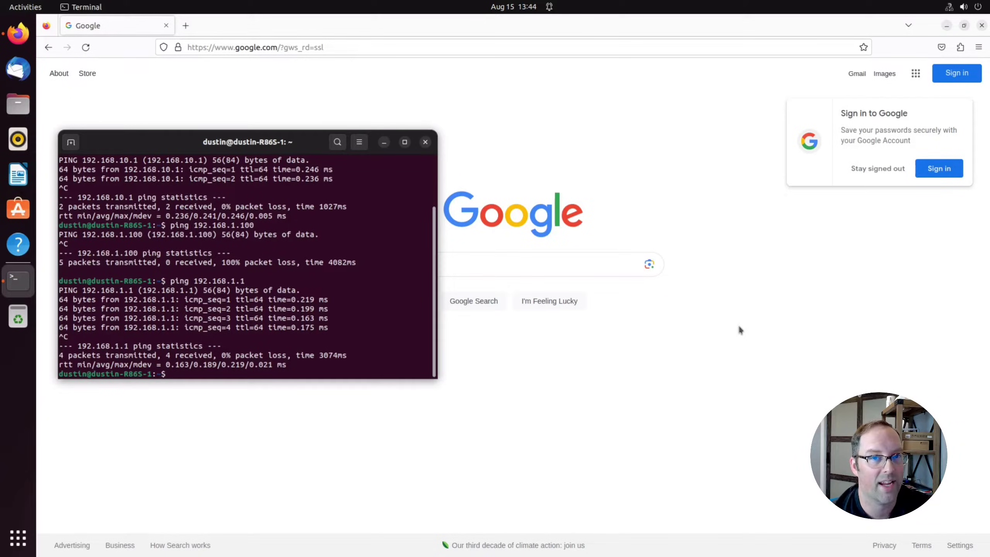
{"action": "left_click", "coordinate": [730, 371]}
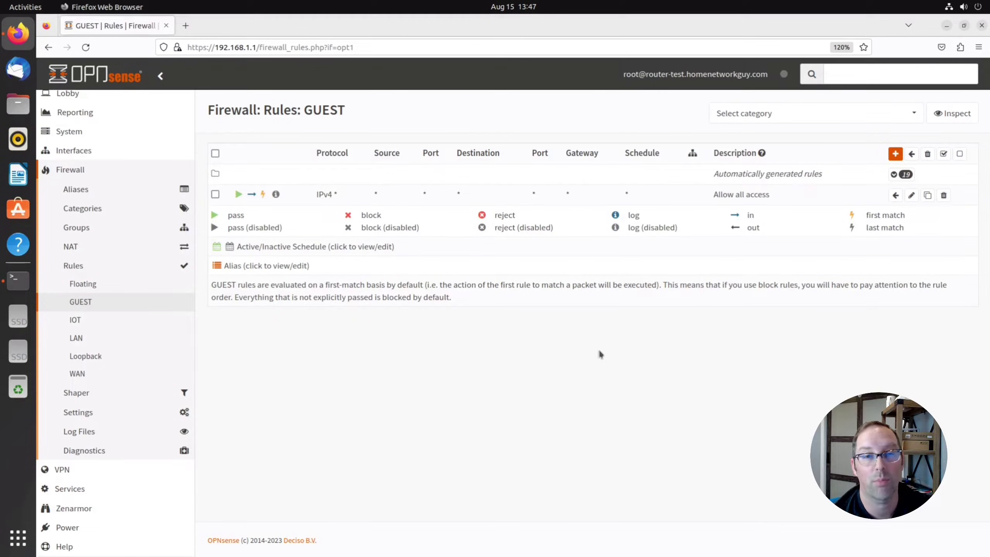
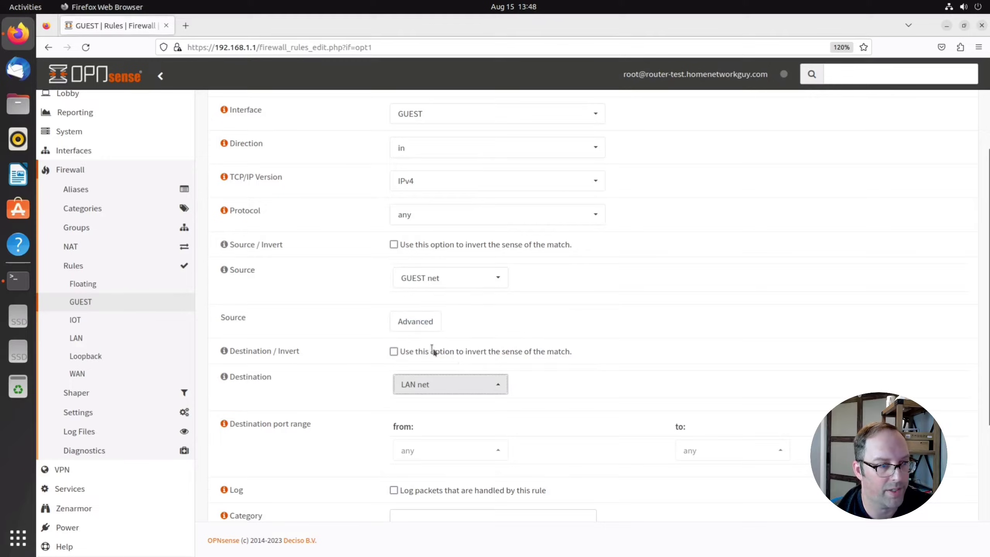
Enter "Block access to LAN" as the description of the GUEST net to LAN net rule and save it.
{"action": "scroll", "coordinate": [596, 431], "scroll_direction": "down", "scroll_amount": 3}
{"action": "scroll", "coordinate": [595, 431], "scroll_direction": "down", "scroll_amount": 2}
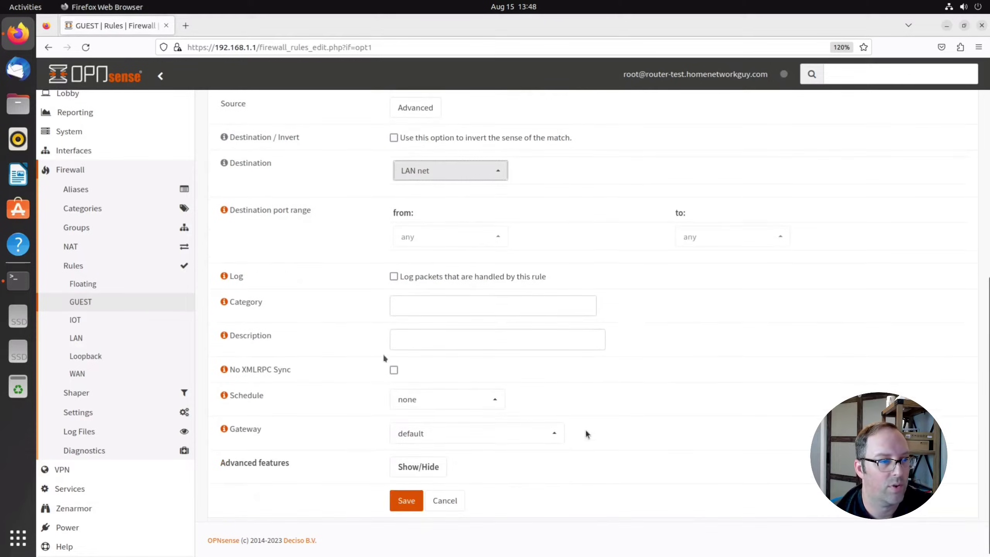
{"action": "left_click", "coordinate": [402, 344]}
{"action": "type", "text": "Blcok ac"}
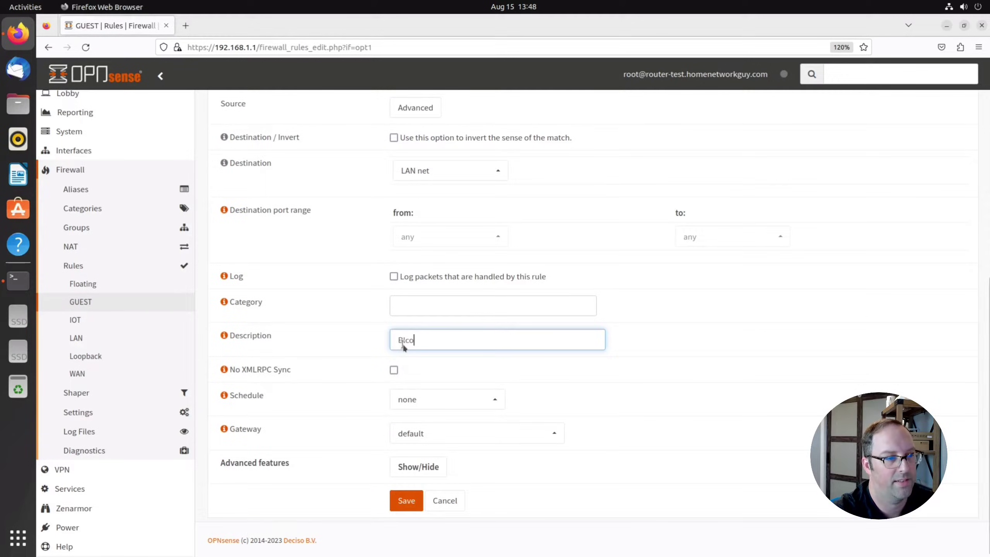
{"action": "key", "text": "BackSpace"}
{"action": "key", "text": "BackSpace"}
{"action": "key", "text": "BackSpace"}
{"action": "key", "text": "BackSpace"}
{"action": "key", "text": "BackSpace"}
{"action": "key", "text": "BackSpace"}
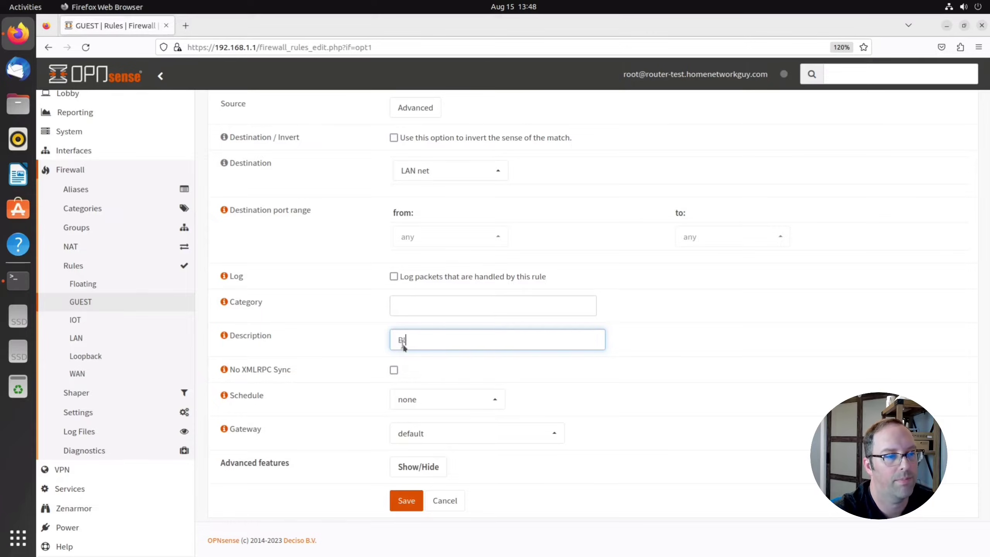
{"action": "type", "text": "ock a"}
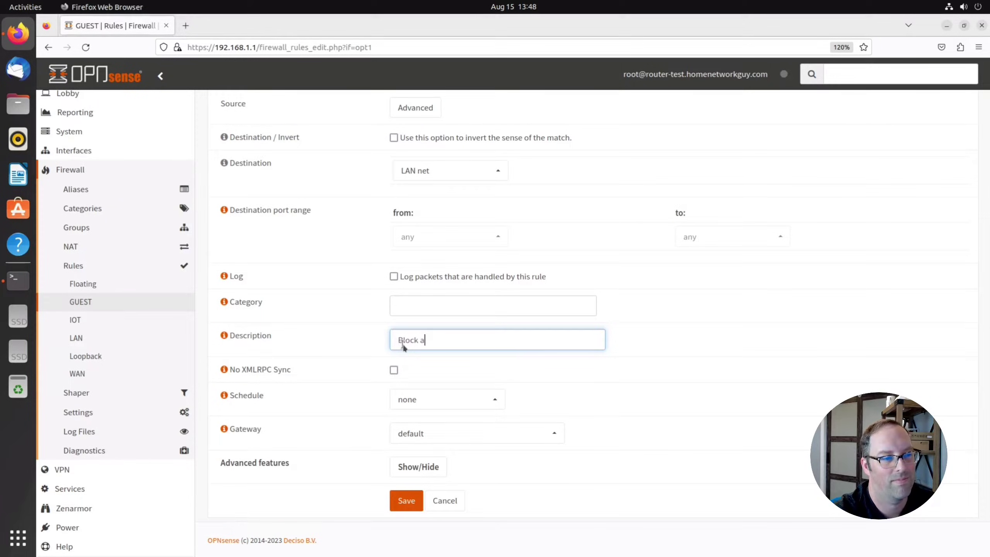
{"action": "type", "text": "ccess to L"}
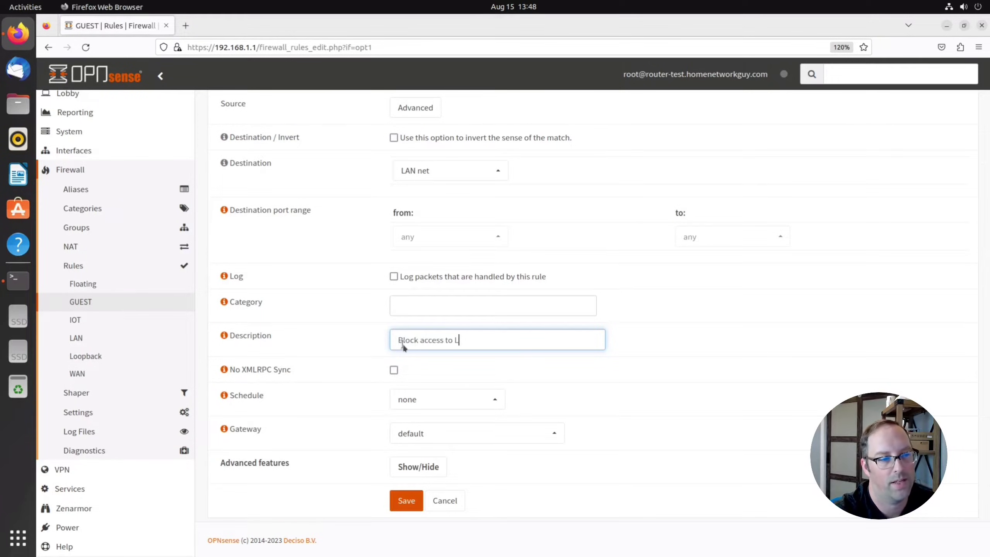
{"action": "type", "text": "AN"}
{"action": "left_click", "coordinate": [402, 500]}
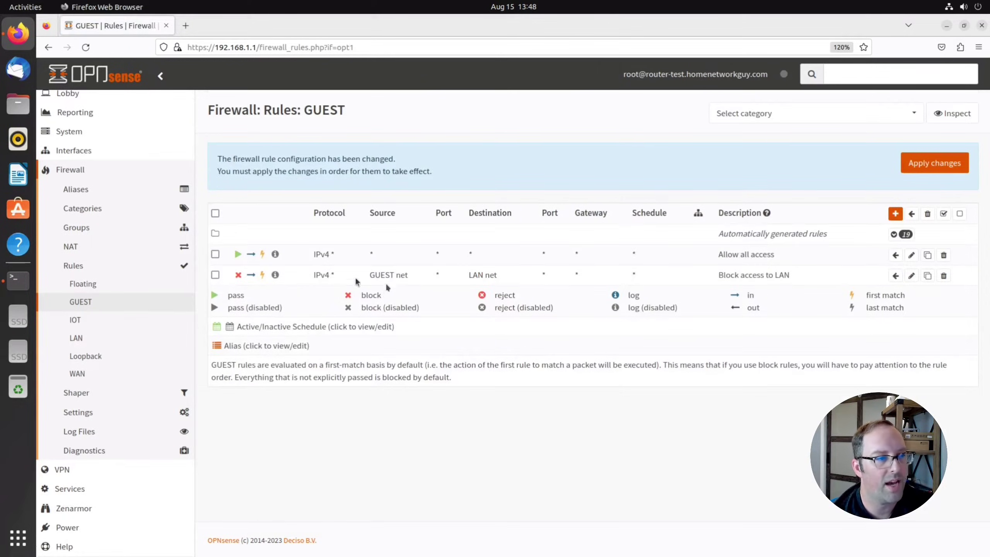
Move the "Block access to LAN" rule above the "Allow all access" rule in the GUEST rules.
{"action": "left_click", "coordinate": [215, 275]}
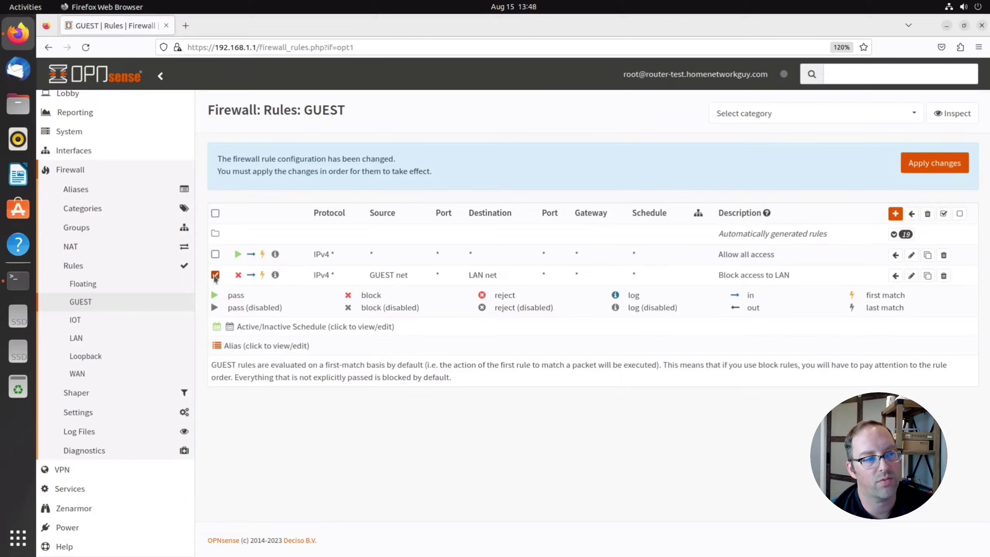
{"action": "left_click", "coordinate": [895, 257]}
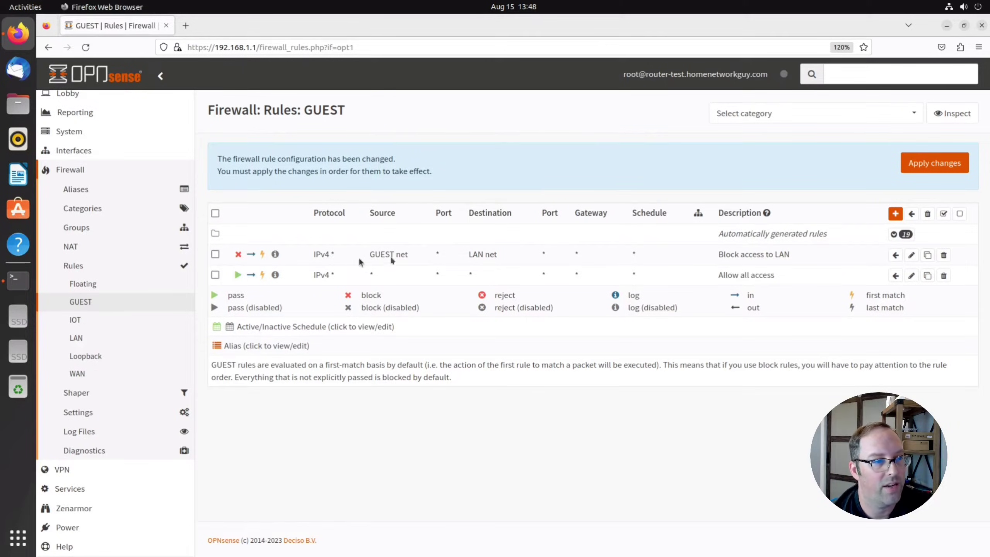
Apply the firewall rule changes and ping 192.168.1.1 again from the client machine's Terminal, stopping it after a while.
{"action": "left_click", "coordinate": [929, 166]}
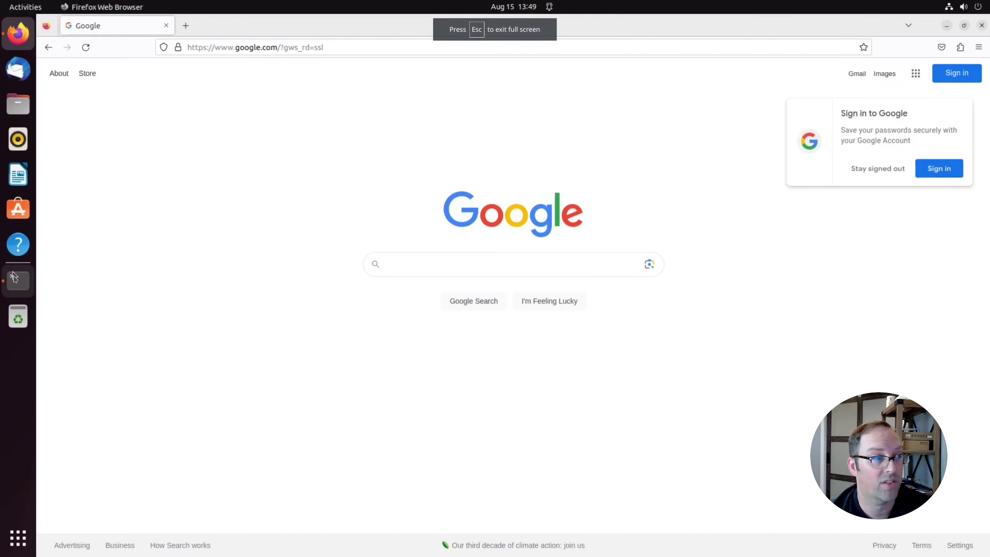
{"action": "left_click", "coordinate": [13, 276]}
{"action": "key", "text": "Up"}
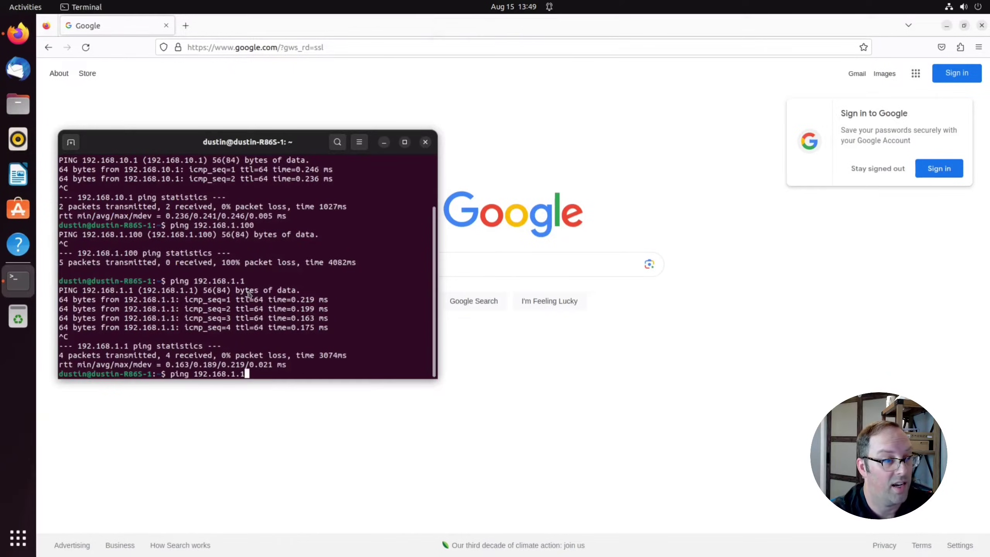
{"action": "key", "text": "Return"}
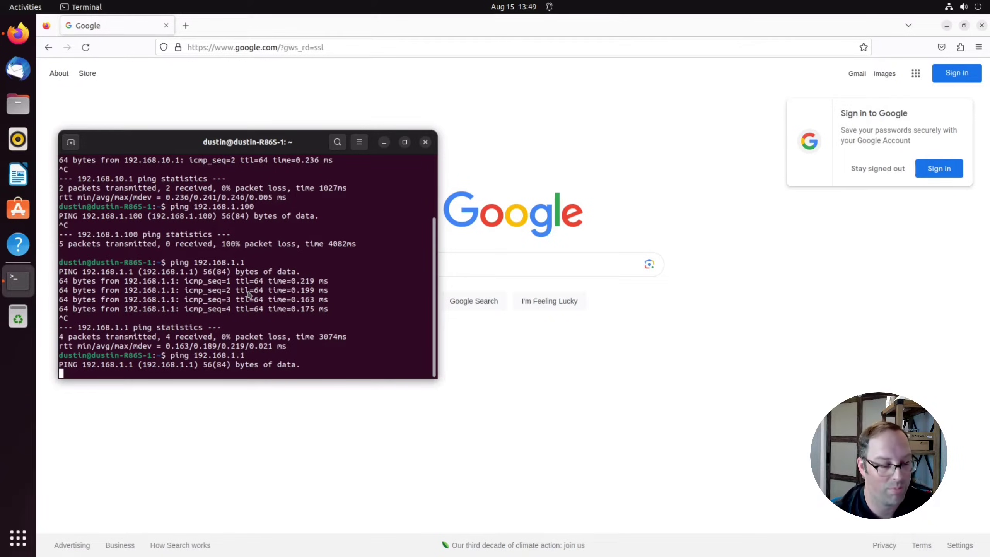
{"action": "key", "text": "ctrl+c"}
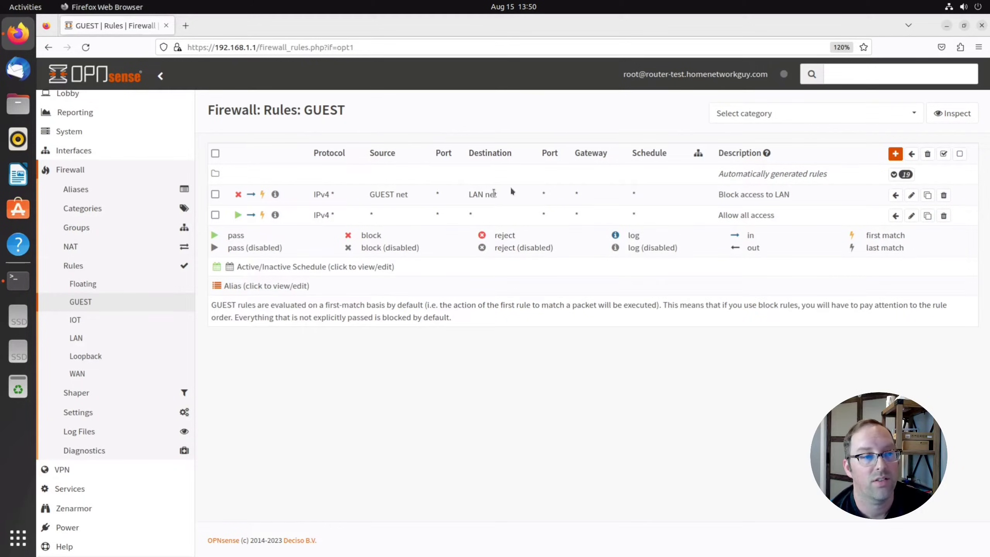
Inspect the network ranges defined in the PrivateNetworks firewall alias and leave the alias as it is.
{"action": "left_click", "coordinate": [89, 194]}
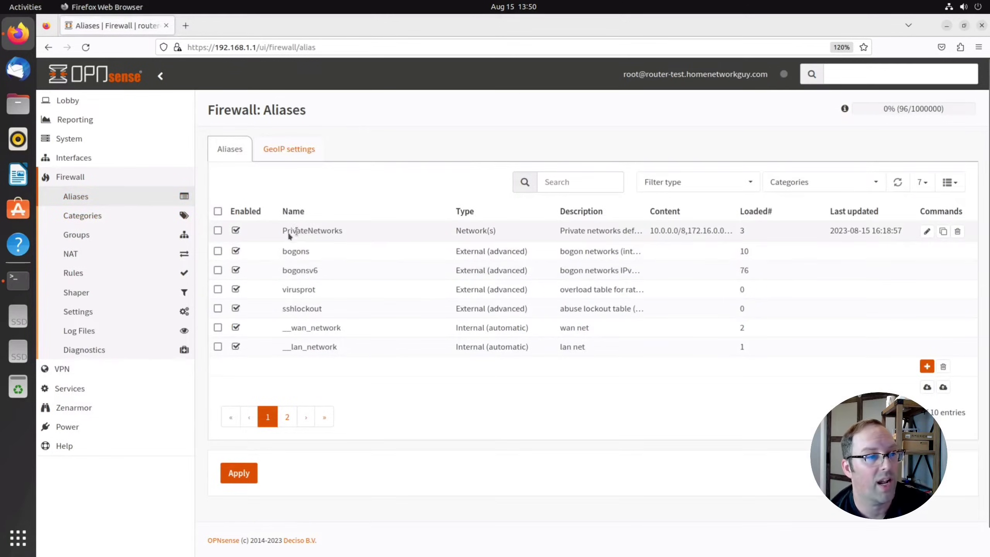
{"action": "left_click", "coordinate": [927, 231]}
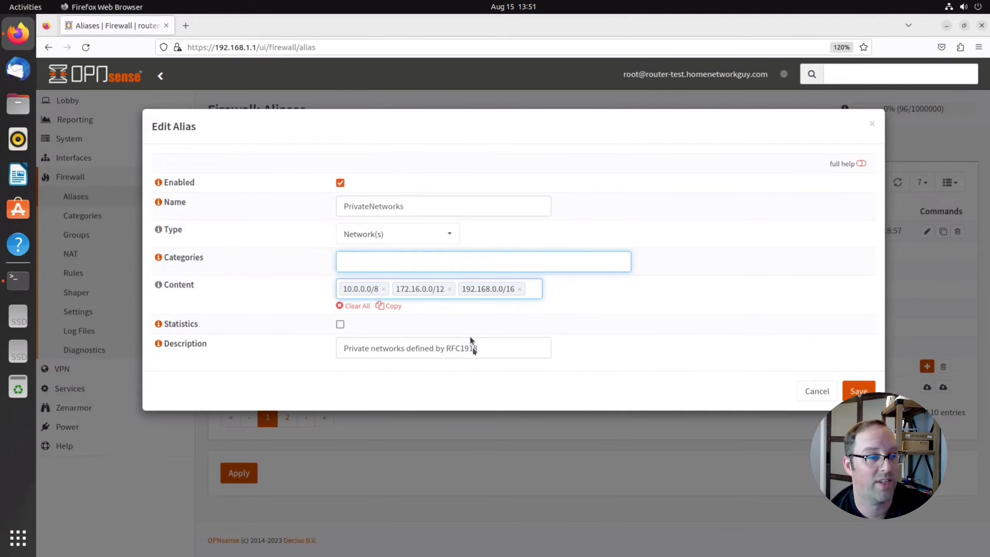
{"action": "left_click", "coordinate": [817, 391]}
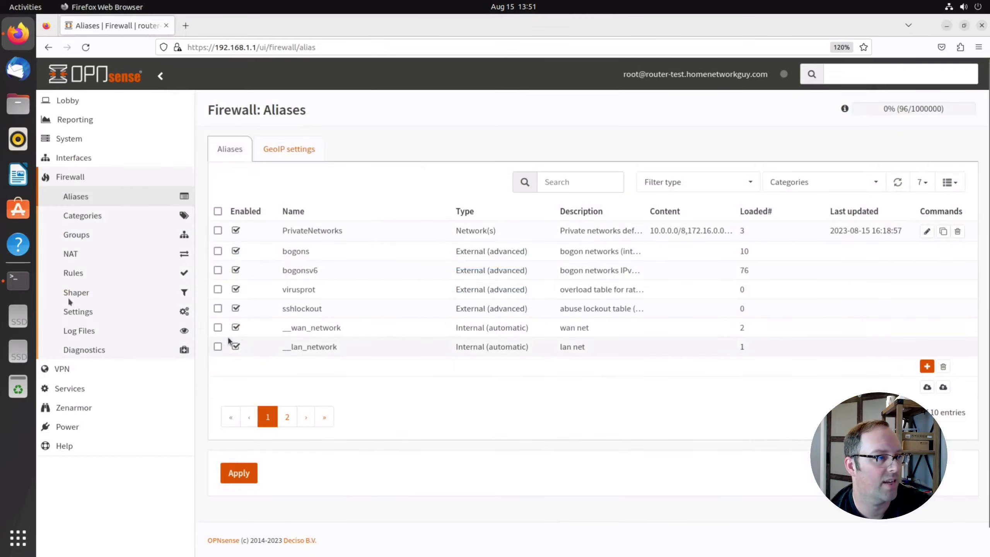
Edit the "Block access to LAN" rule on the GUEST interface and set its destination to the PrivateNetworks alias.
{"action": "left_click", "coordinate": [80, 277]}
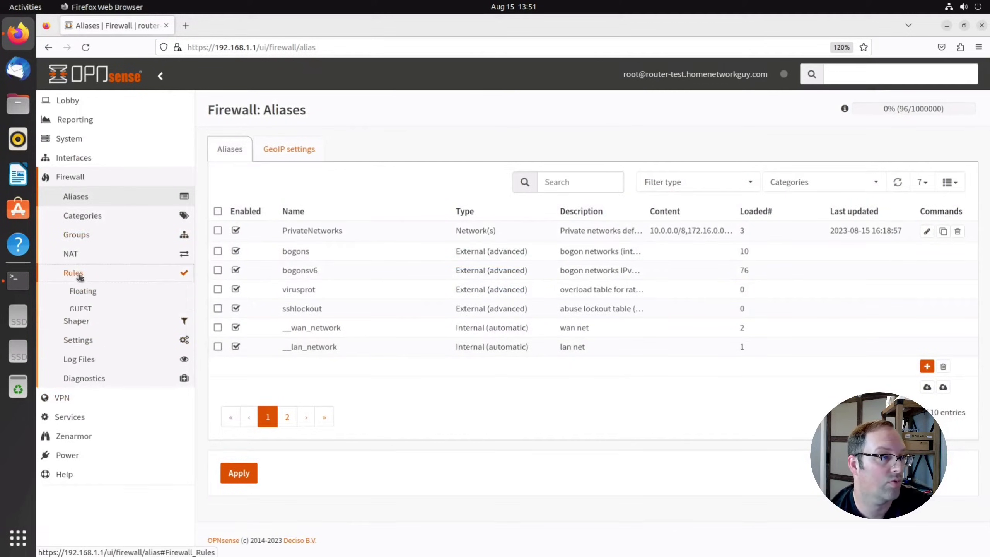
{"action": "left_click", "coordinate": [82, 307]}
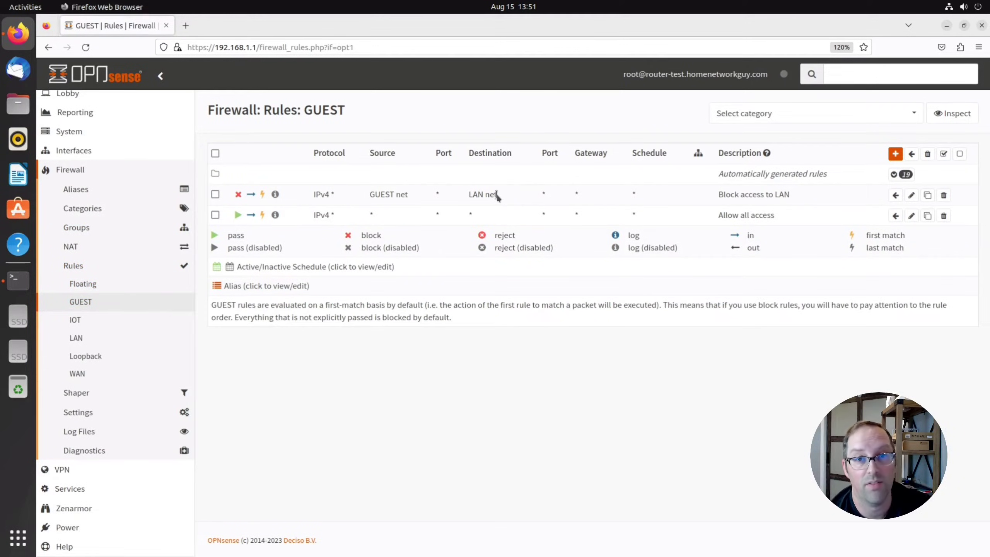
{"action": "left_click", "coordinate": [911, 195]}
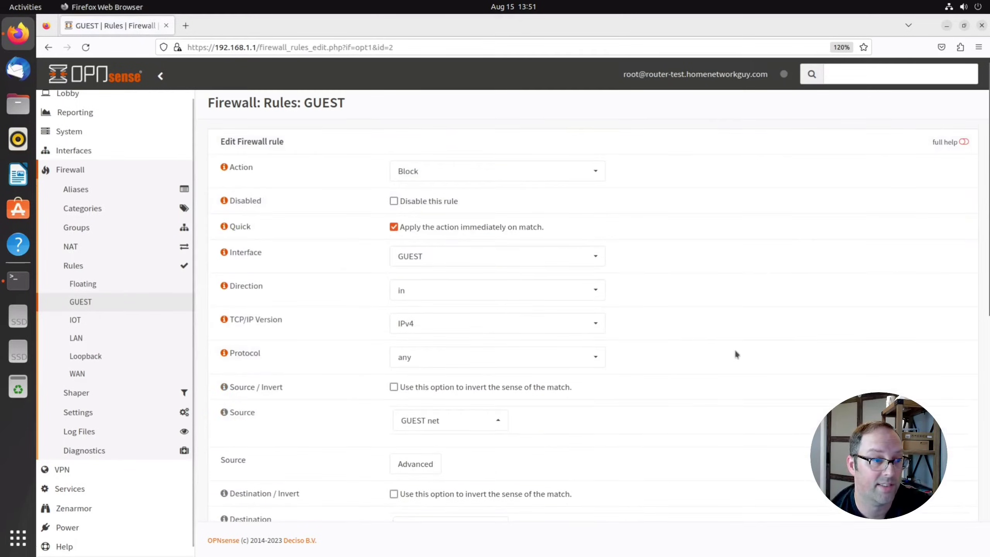
{"action": "scroll", "coordinate": [733, 348], "scroll_direction": "down", "scroll_amount": 5}
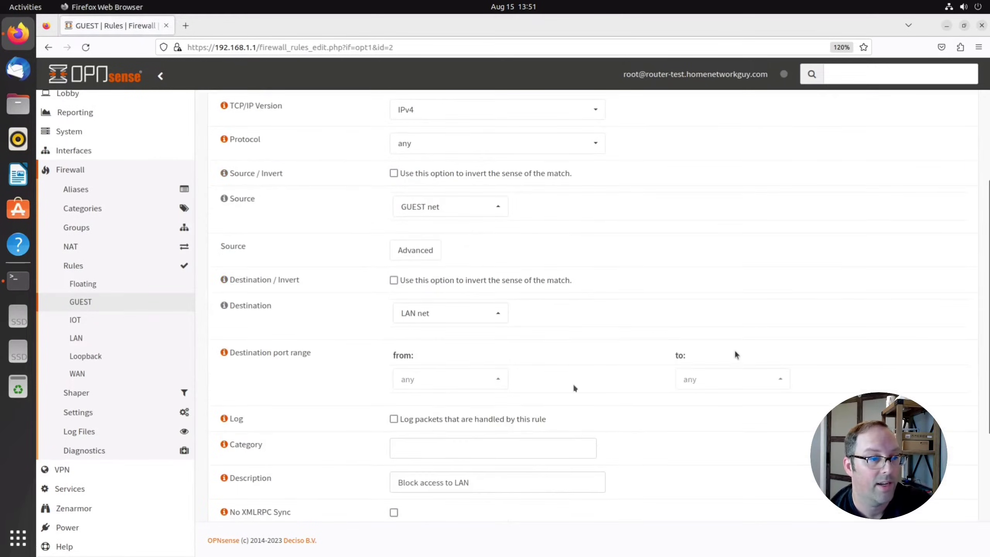
{"action": "left_click", "coordinate": [455, 313]}
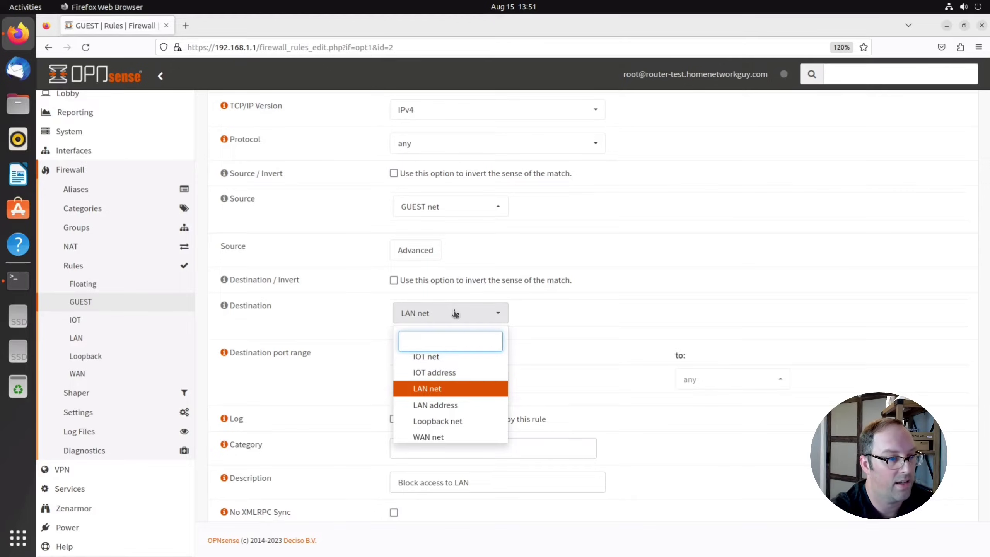
{"action": "type", "text": "pr"}
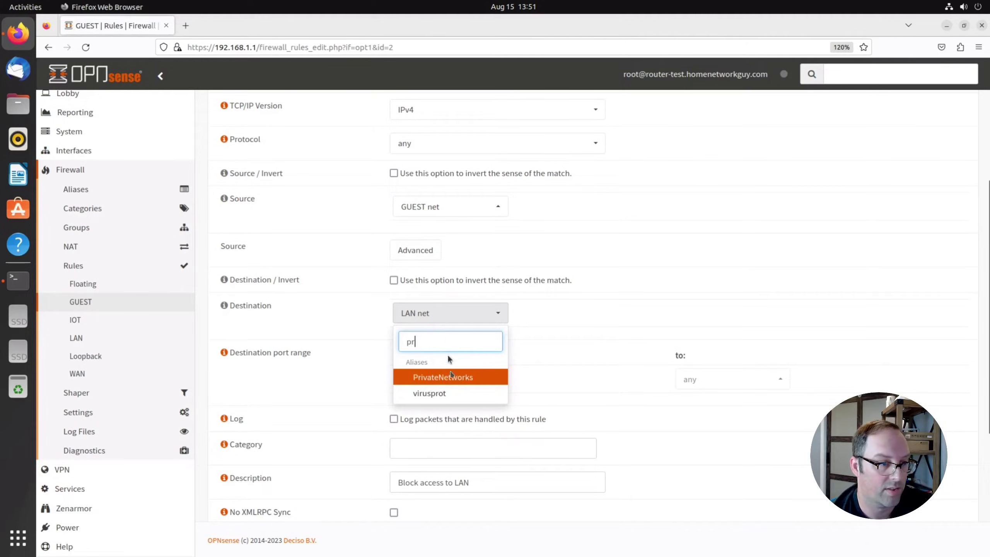
{"action": "left_click", "coordinate": [450, 377]}
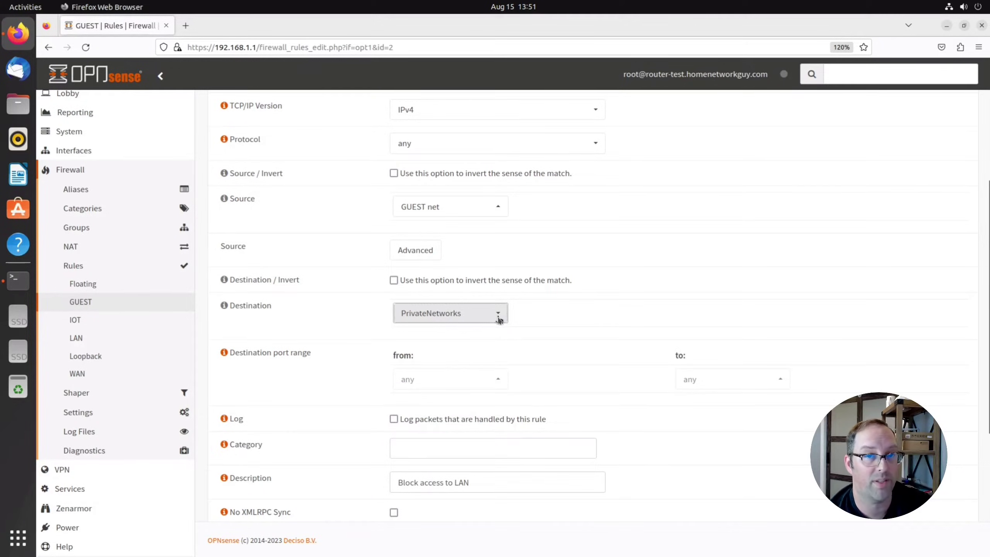
{"action": "left_click", "coordinate": [669, 456]}
Change the rule's description to "Block access to private networks", save the rule and apply the changes.
{"action": "scroll", "coordinate": [655, 449], "scroll_direction": "down", "scroll_amount": 3}
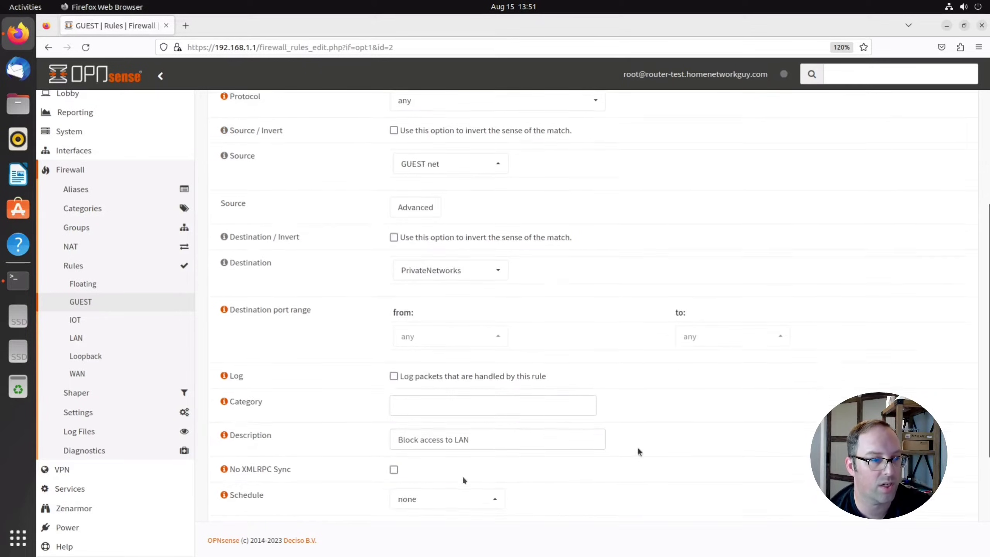
{"action": "double_click", "coordinate": [460, 411]}
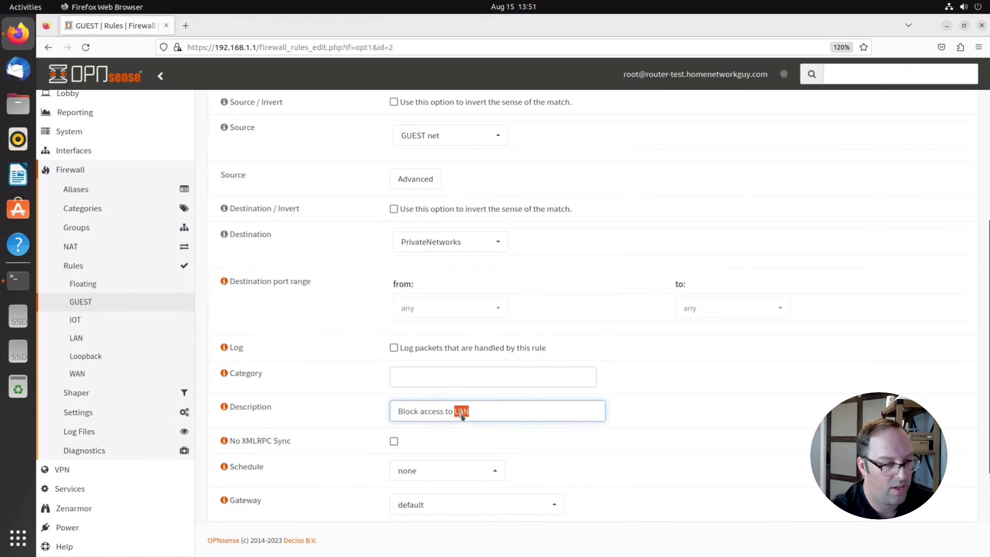
{"action": "type", "text": "private networks"}
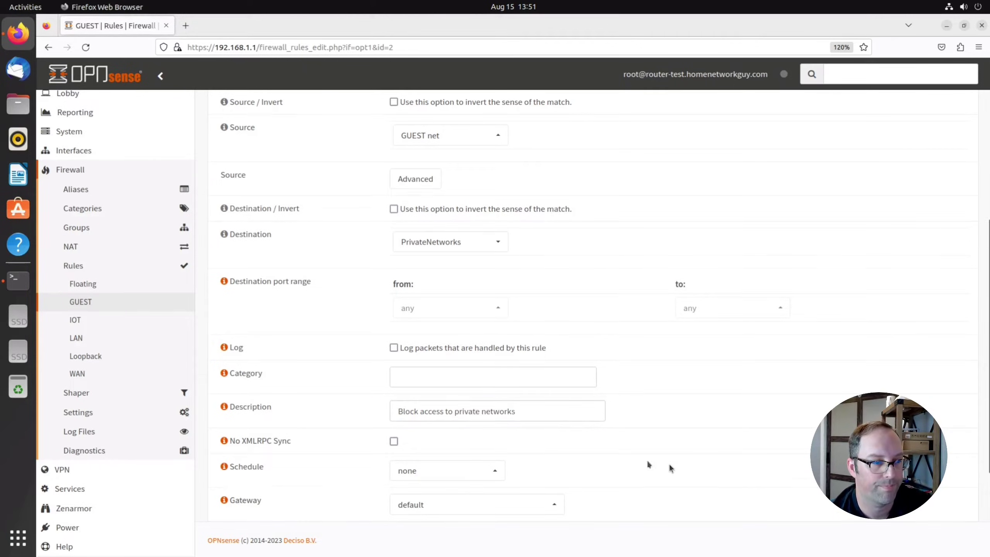
{"action": "scroll", "coordinate": [668, 463], "scroll_direction": "down", "scroll_amount": 4}
{"action": "left_click", "coordinate": [407, 496]}
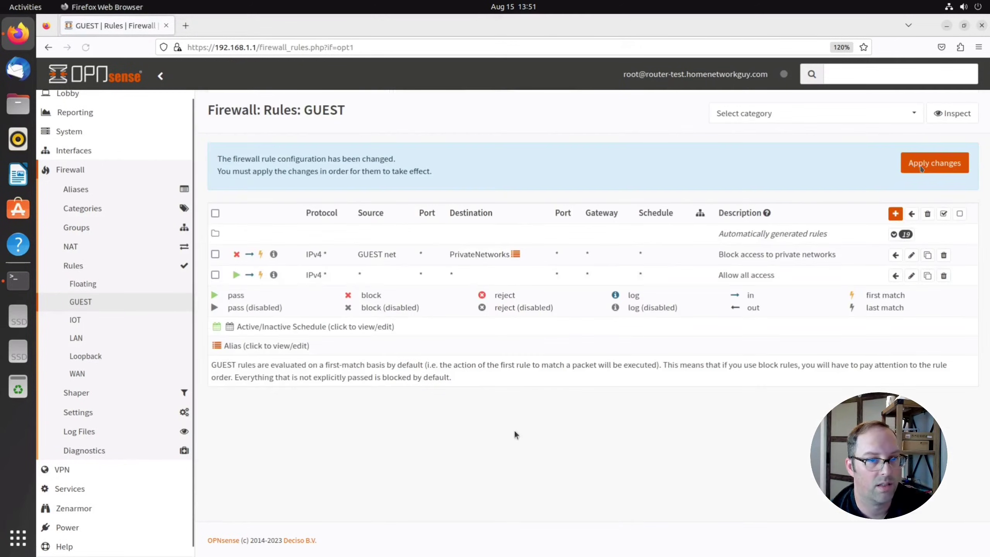
{"action": "left_click", "coordinate": [934, 161]}
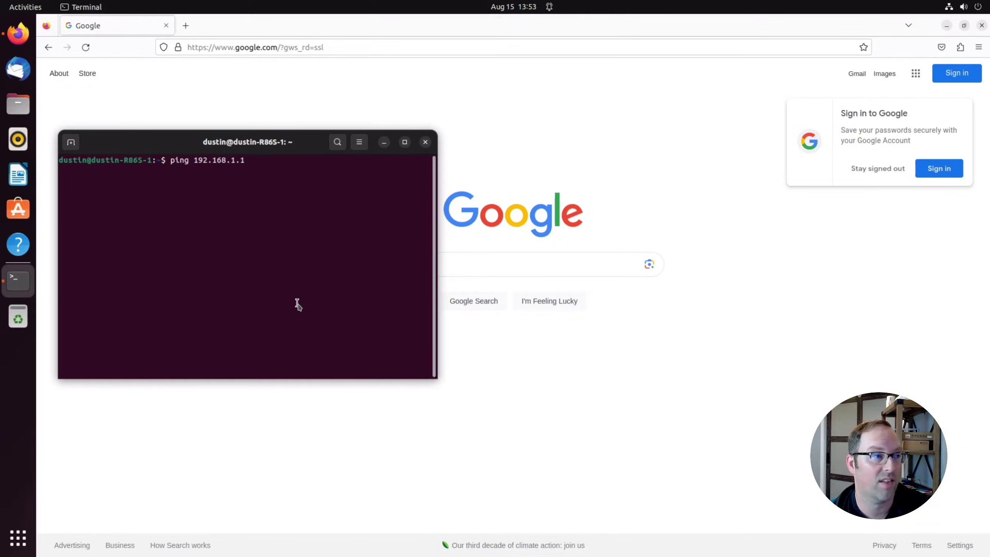
Ping 192.168.1.1 and 192.168.10.1 from the client machine's Terminal, stopping each ping after a few packets.
{"action": "key", "text": "Return"}
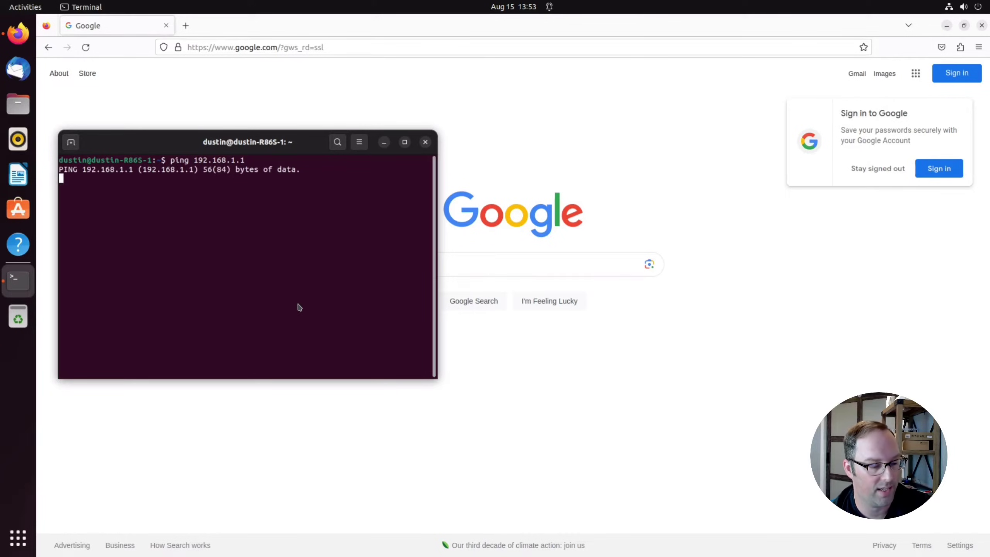
{"action": "key", "text": "ctrl+c"}
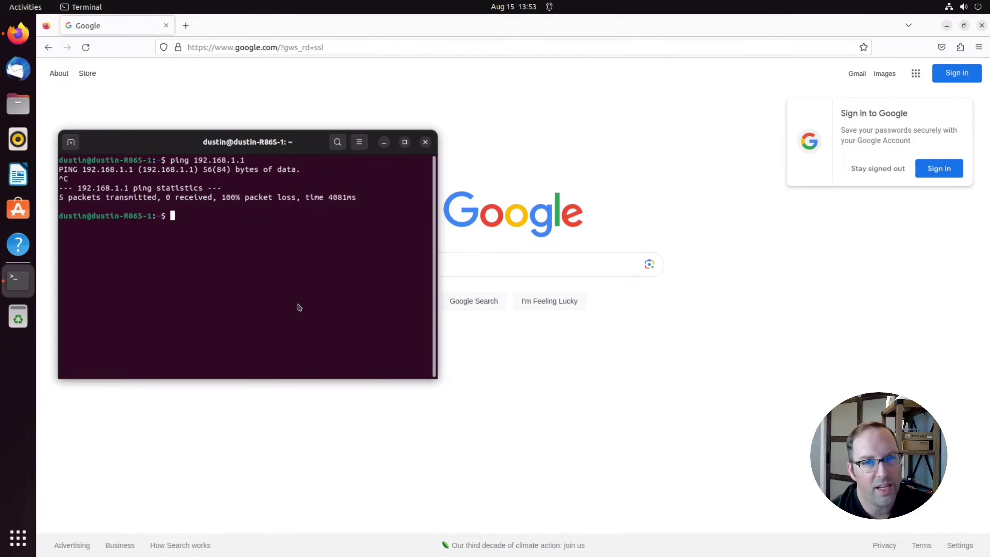
{"action": "key", "text": "Up"}
{"action": "key", "text": "BackSpace"}
{"action": "key", "text": "BackSpace"}
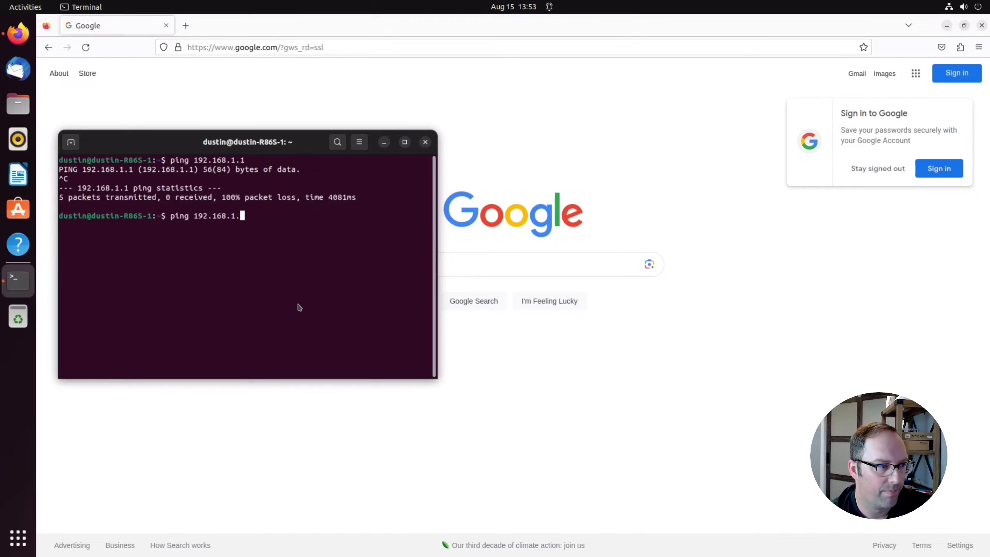
{"action": "type", "text": "0.1"}
{"action": "key", "text": "Return"}
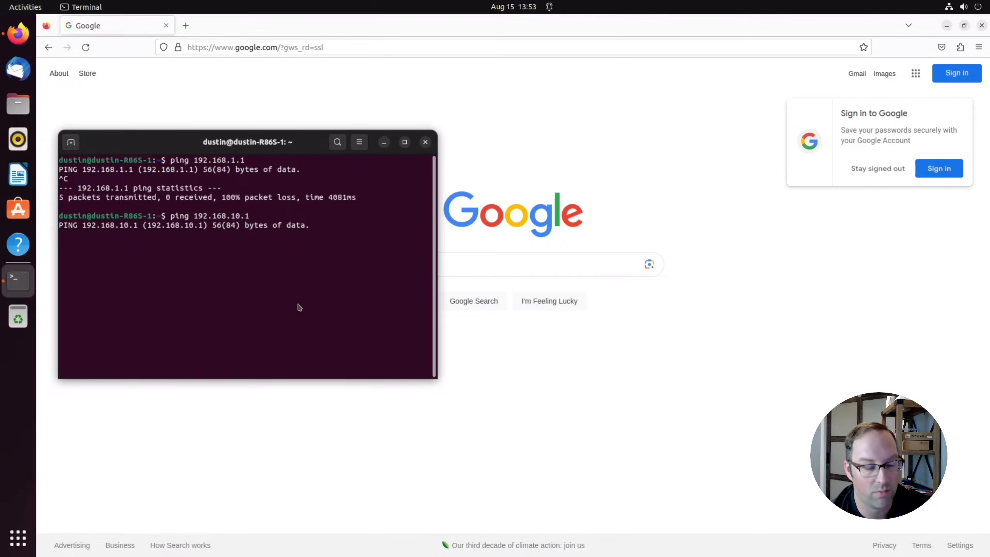
{"action": "key", "text": "ctrl+c"}
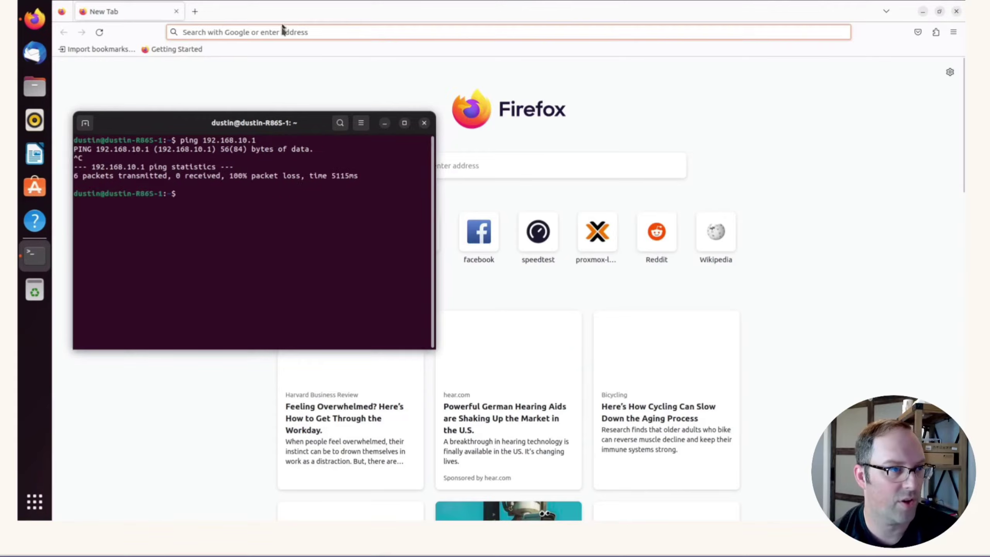
Load google.com in the client's browser and ping 8.8.8.8 from the Terminal, stopping it after a few packets.
{"action": "left_click", "coordinate": [275, 48]}
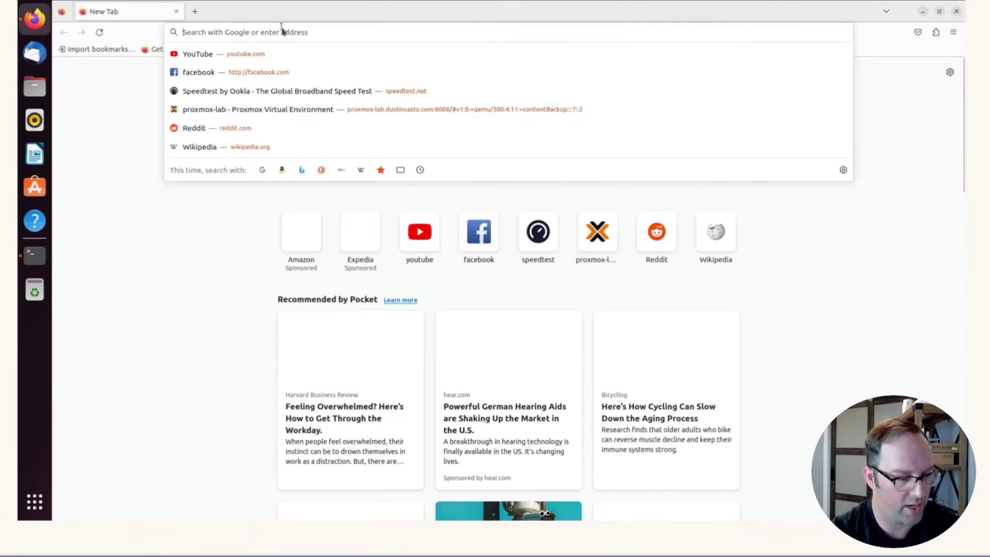
{"action": "type", "text": "google.com"}
{"action": "key", "text": "Return"}
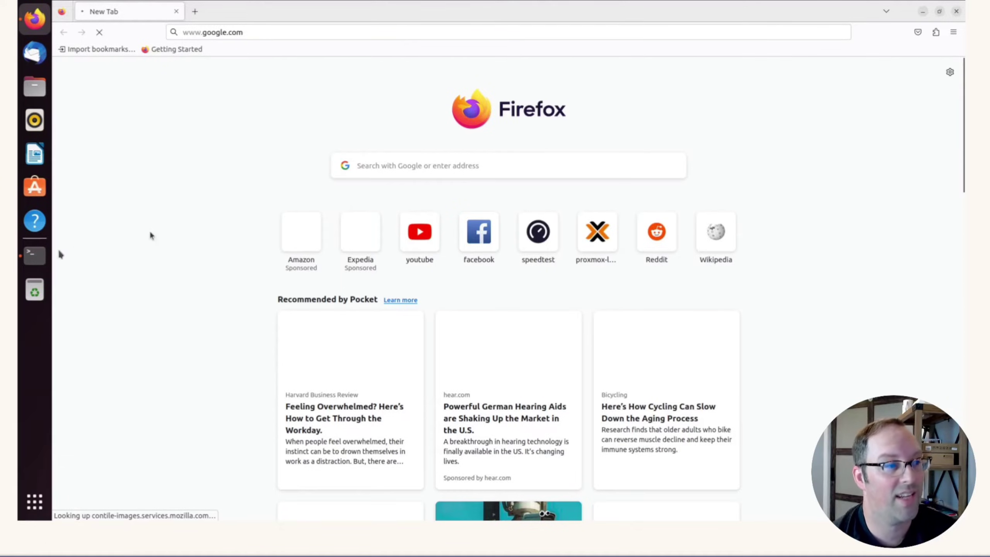
{"action": "left_click", "coordinate": [44, 257]}
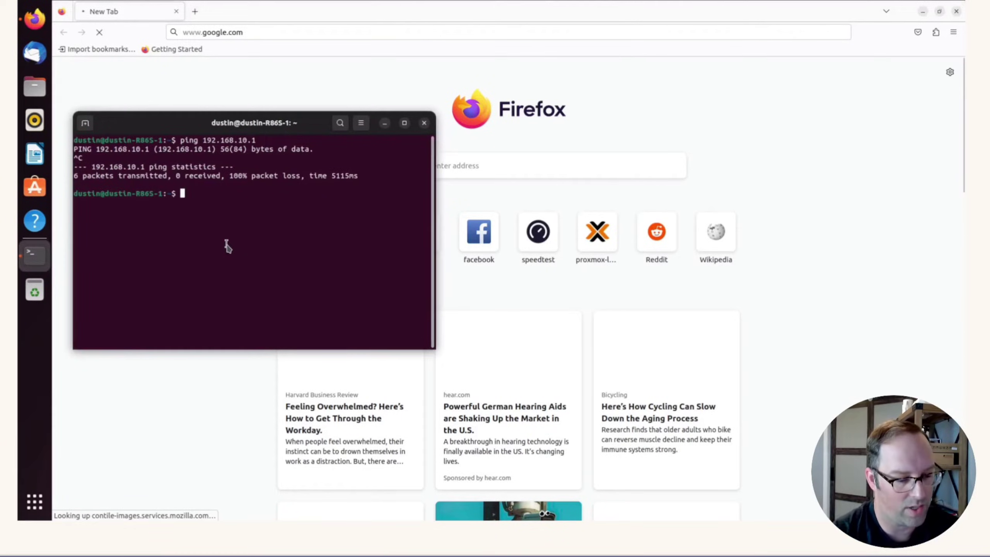
{"action": "type", "text": "ping 8.8.8.8"}
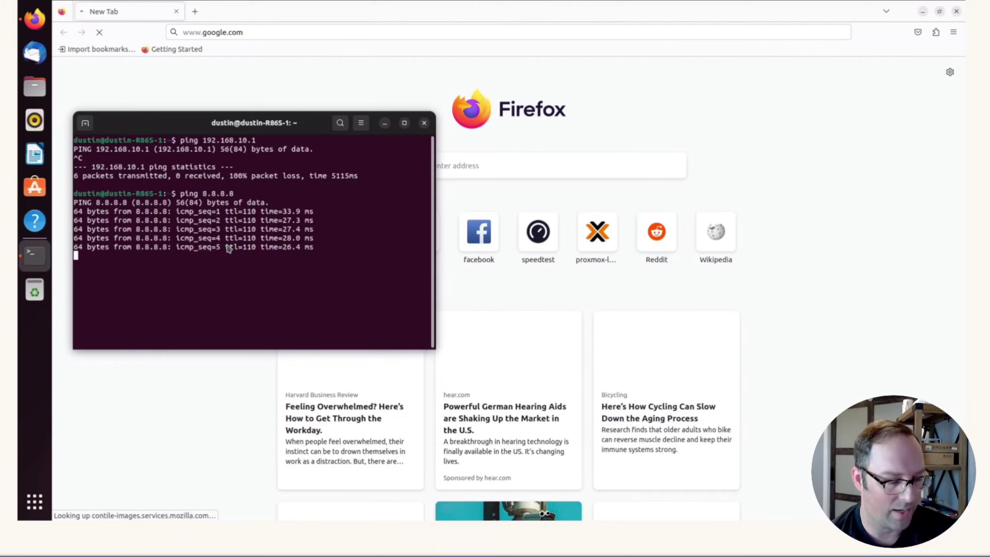
{"action": "key", "text": "ctrl+c"}
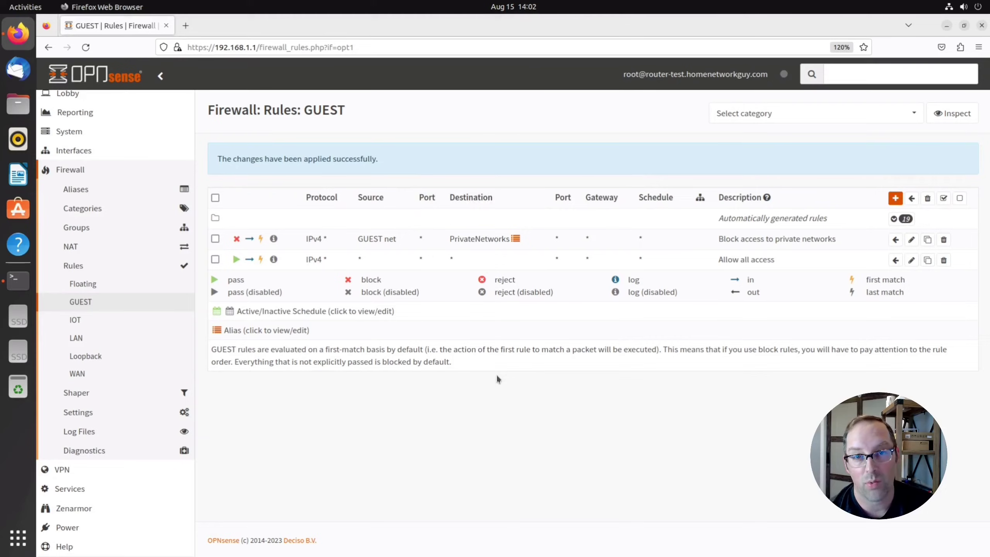
Add a pass rule on the GUEST interface with protocol TCP/UDP and GUEST net as the source.
{"action": "mouse_move", "coordinate": [480, 243]}
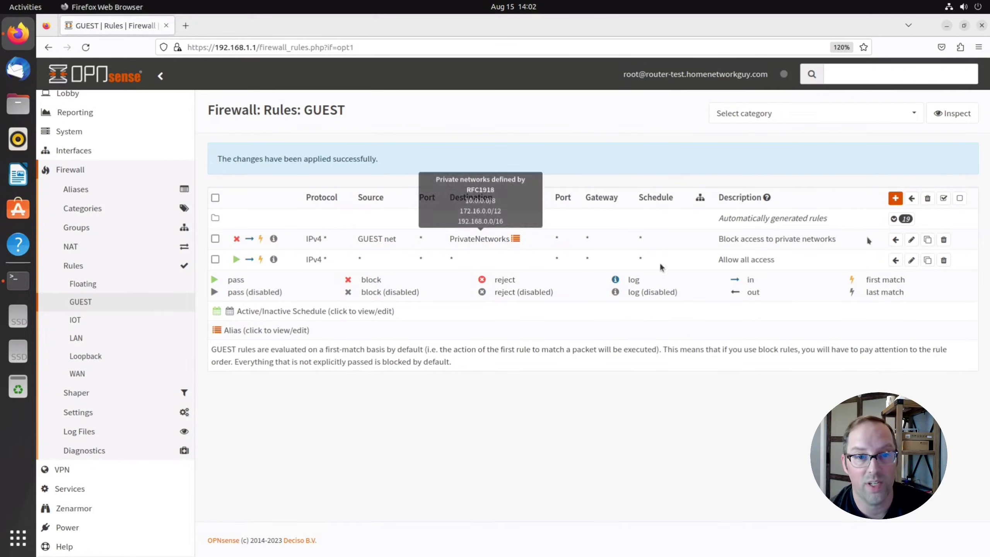
{"action": "left_click", "coordinate": [895, 199]}
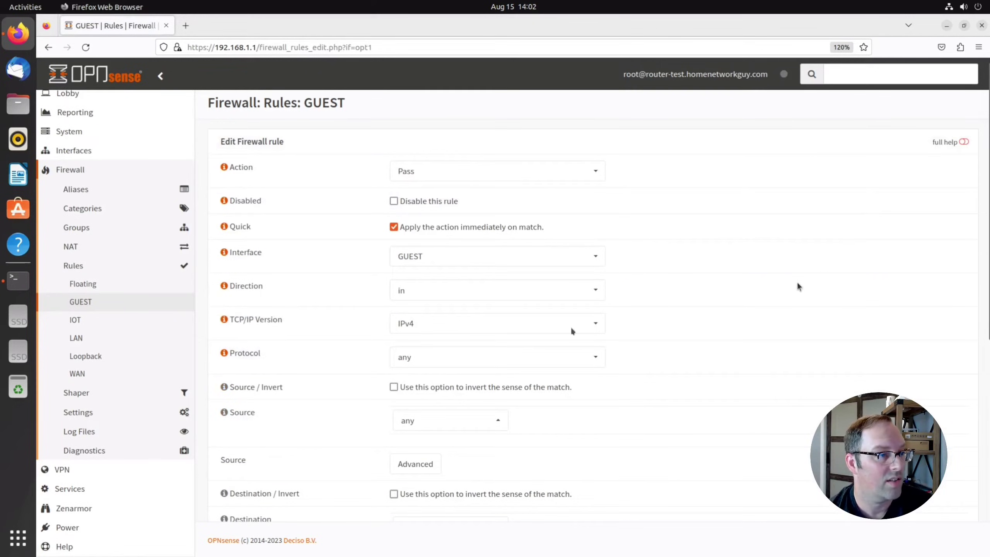
{"action": "left_click", "coordinate": [474, 366]}
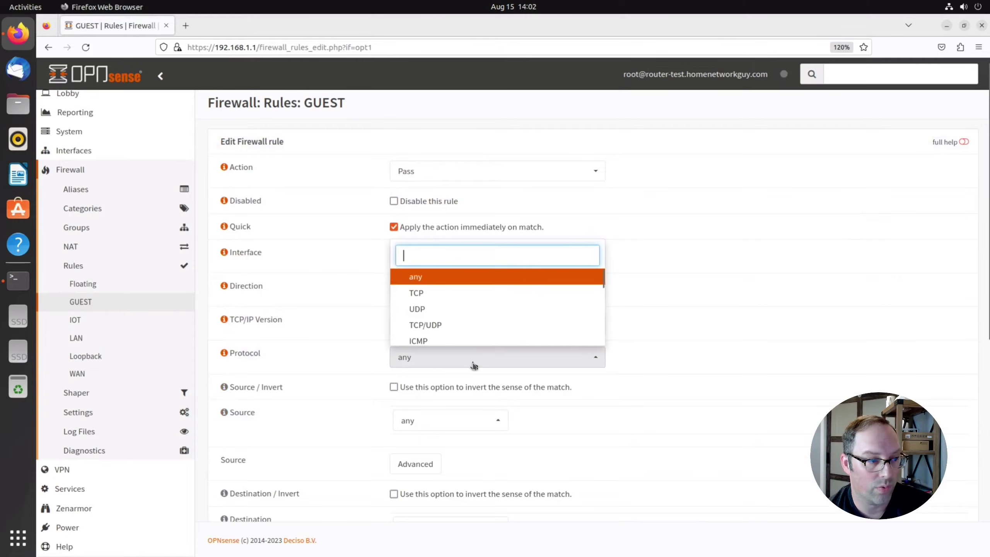
{"action": "left_click", "coordinate": [429, 330]}
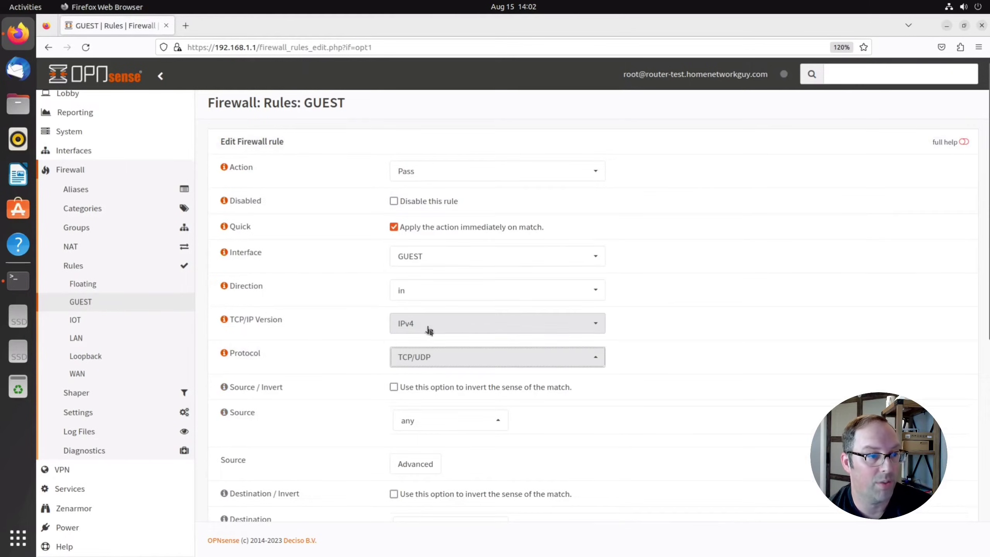
{"action": "left_click", "coordinate": [445, 423]}
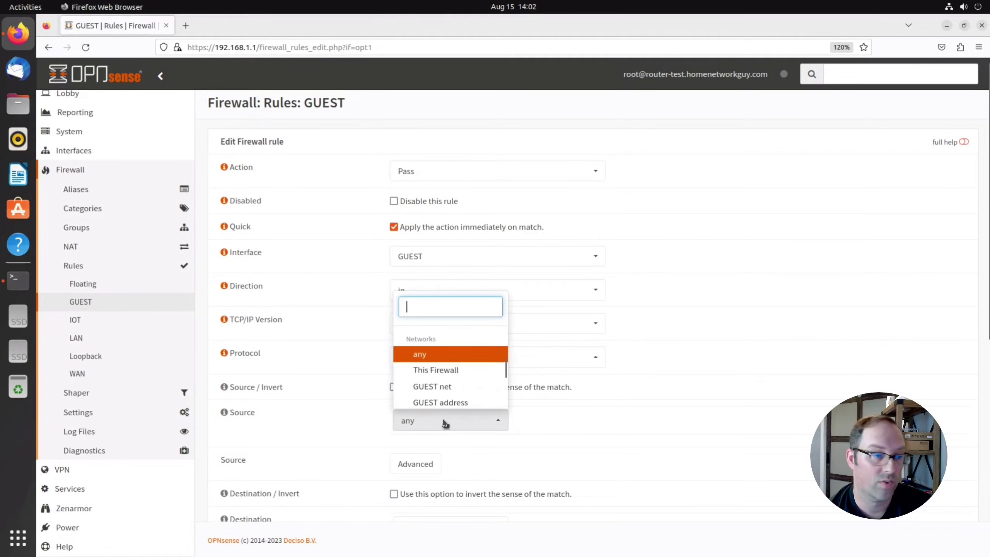
{"action": "left_click", "coordinate": [441, 388]}
Set the new rule's destination to GUEST address and its destination port range to DNS.
{"action": "scroll", "coordinate": [584, 409], "scroll_direction": "down", "scroll_amount": 6}
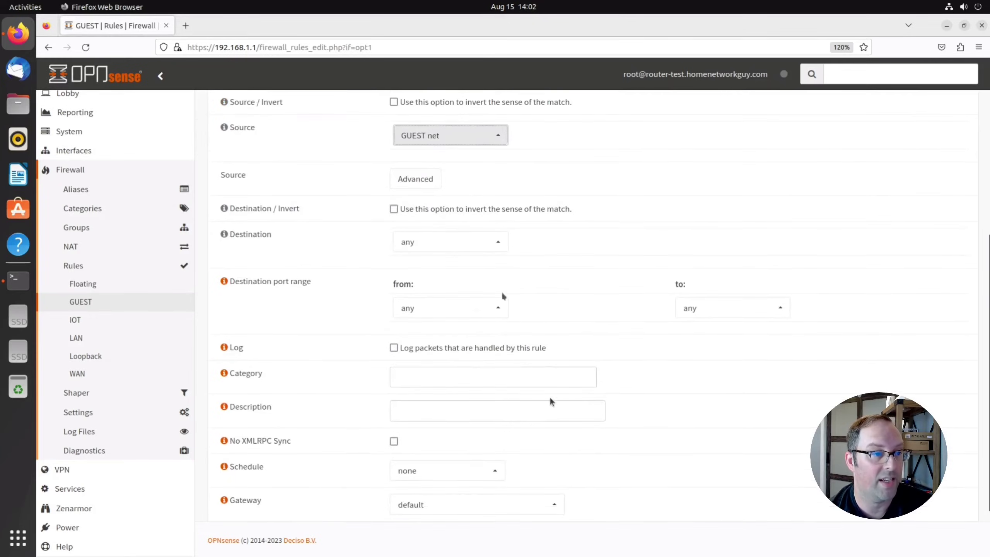
{"action": "left_click", "coordinate": [486, 247]}
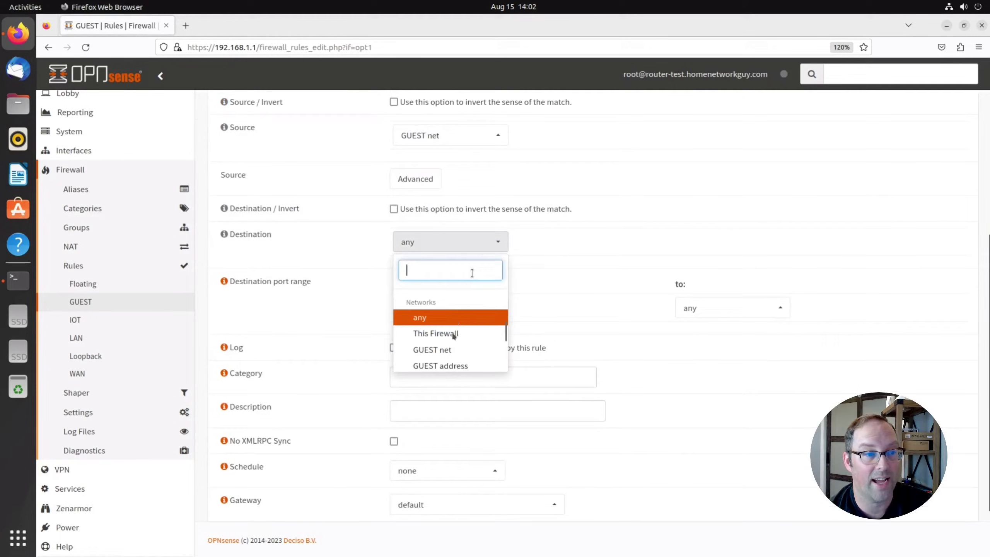
{"action": "left_click", "coordinate": [446, 365]}
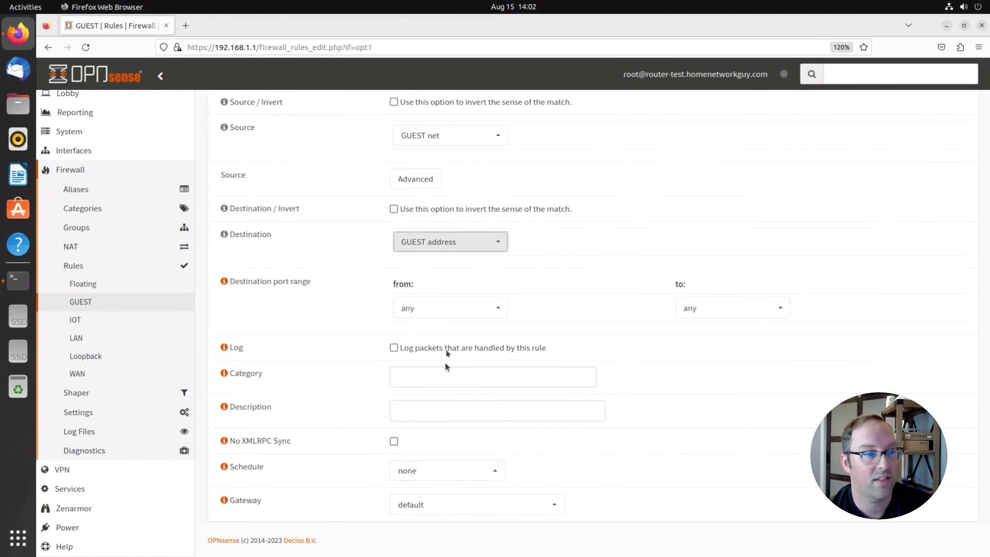
{"action": "left_click", "coordinate": [442, 312]}
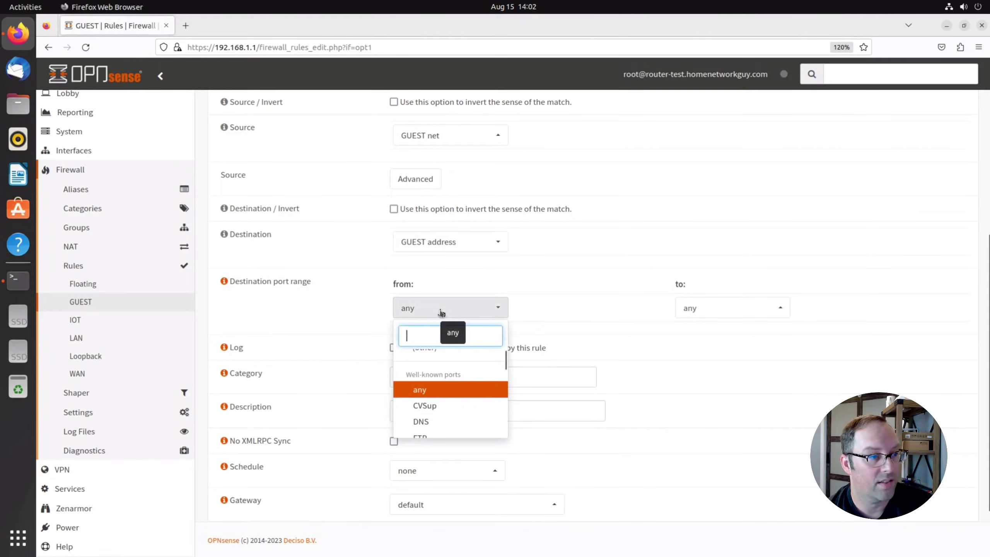
{"action": "left_click", "coordinate": [420, 423]}
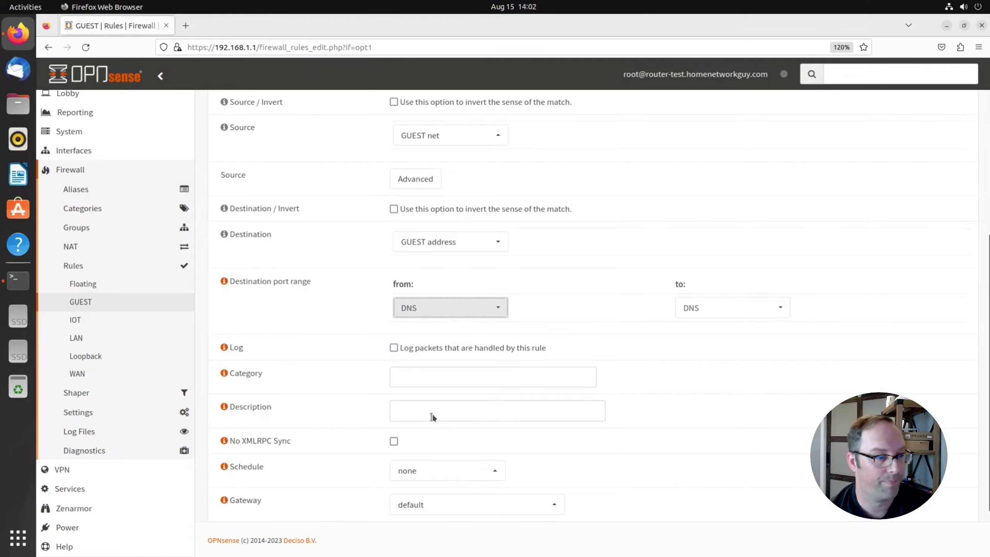
Describe the new rule as "Allow access to DNS" and save it.
{"action": "left_click", "coordinate": [432, 413]}
{"action": "type", "text": "Allow"}
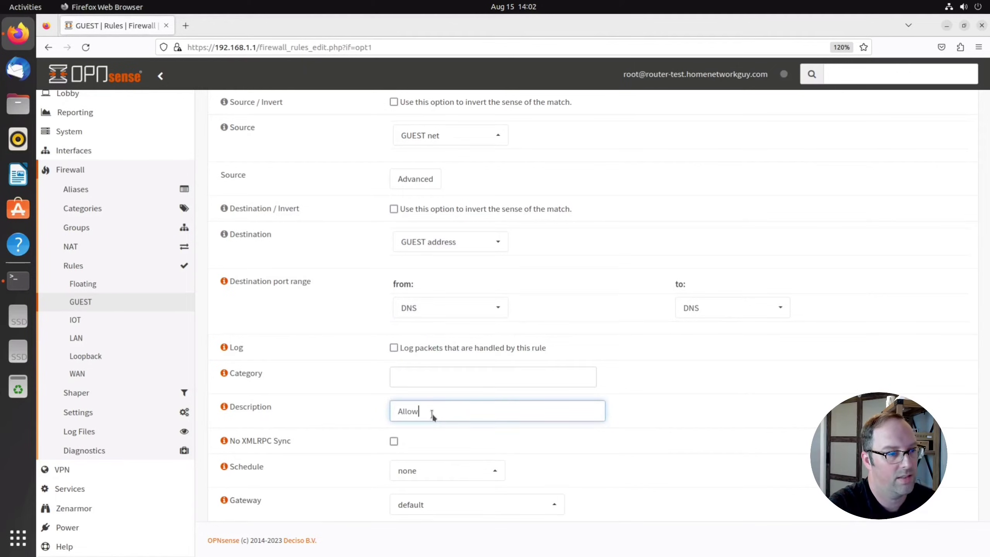
{"action": "type", "text": " access to DNS"}
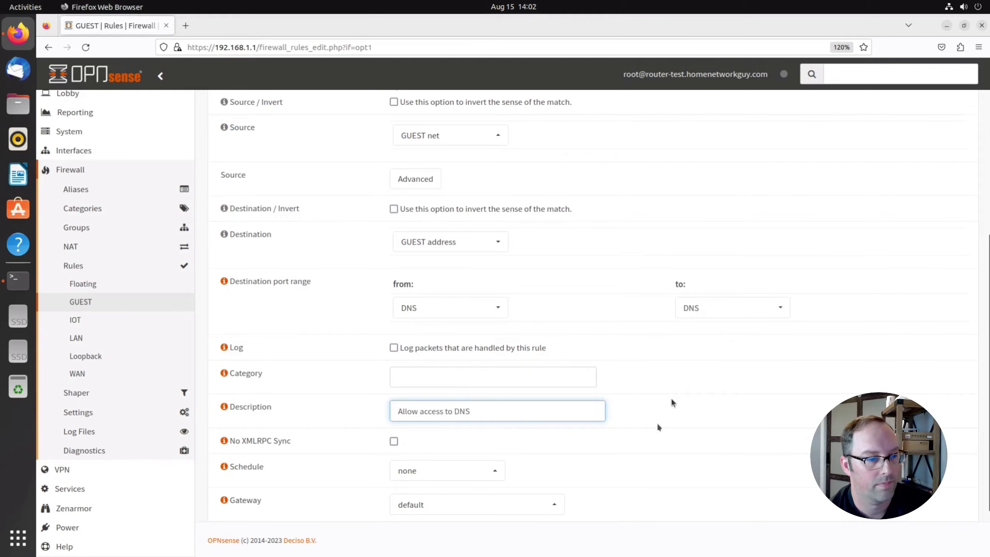
{"action": "scroll", "coordinate": [638, 437], "scroll_direction": "down", "scroll_amount": 2}
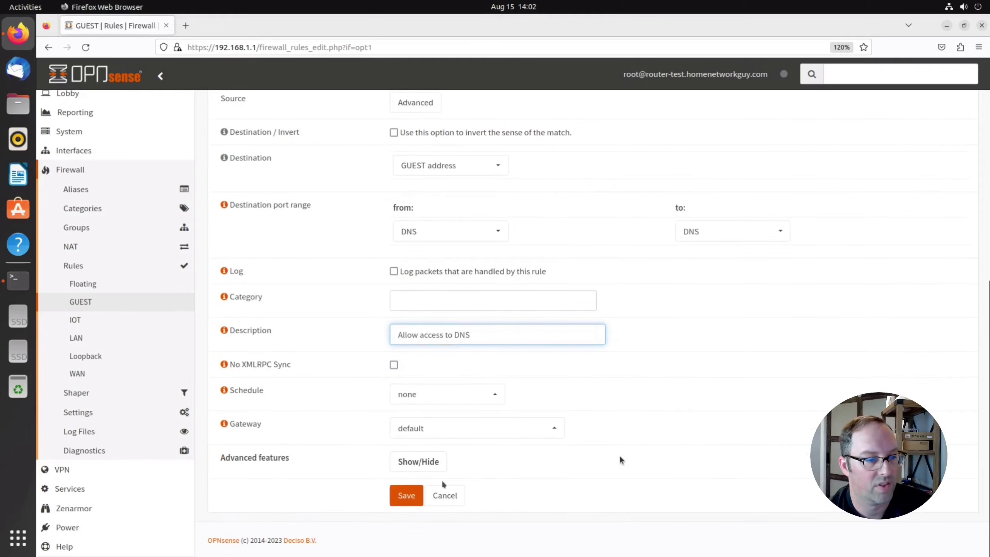
{"action": "left_click", "coordinate": [407, 496]}
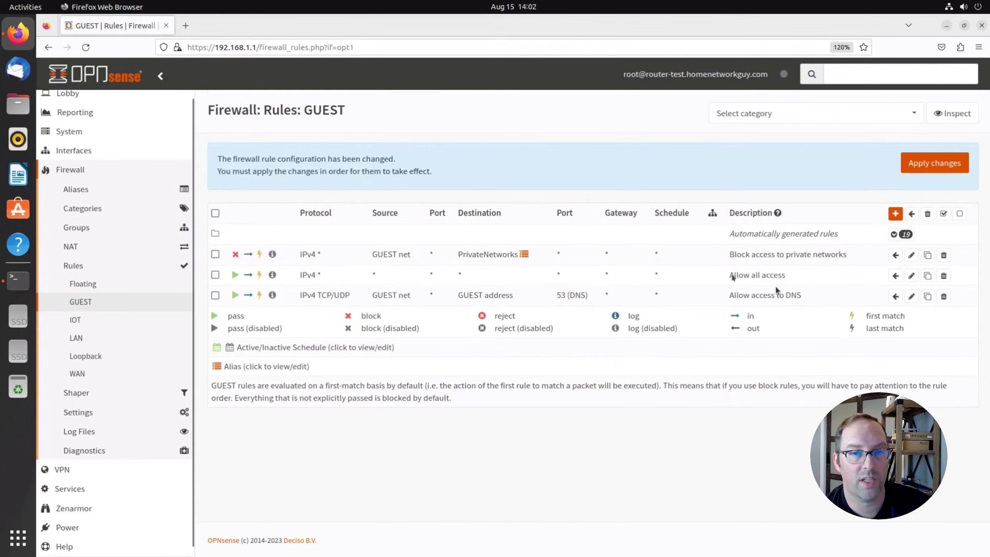
Move the "Allow access to DNS" rule above the "Block access to private networks" rule and apply the changes.
{"action": "left_click", "coordinate": [214, 295]}
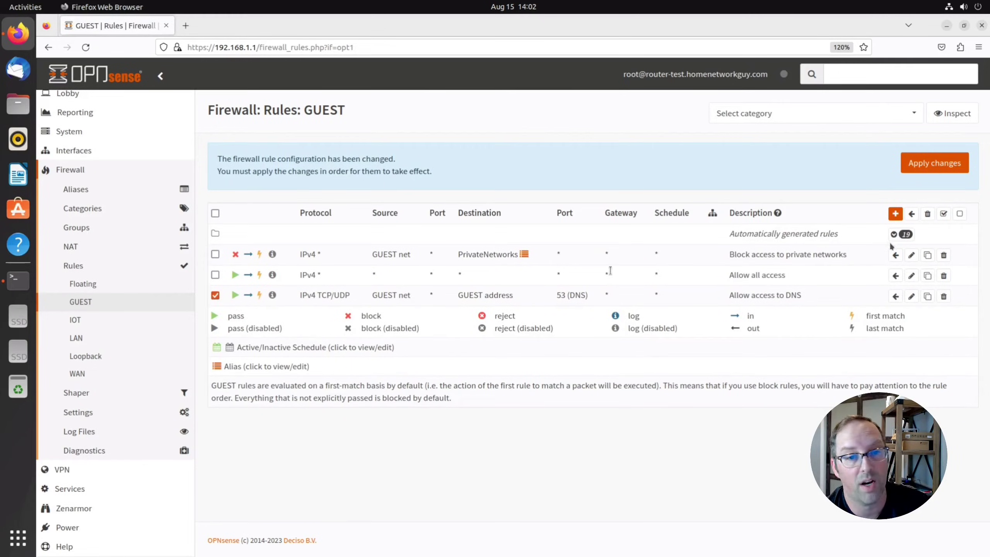
{"action": "left_click", "coordinate": [895, 255]}
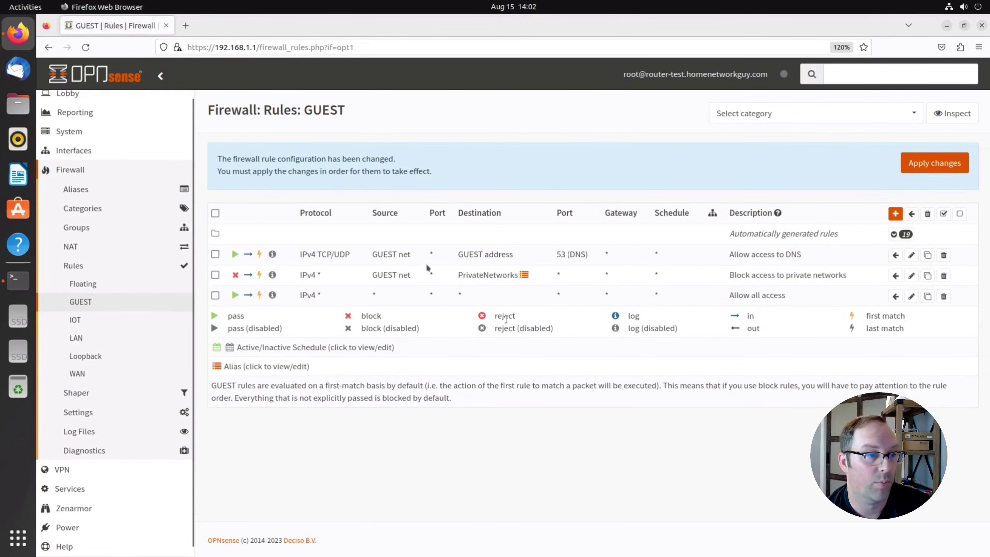
{"action": "left_click", "coordinate": [943, 160]}
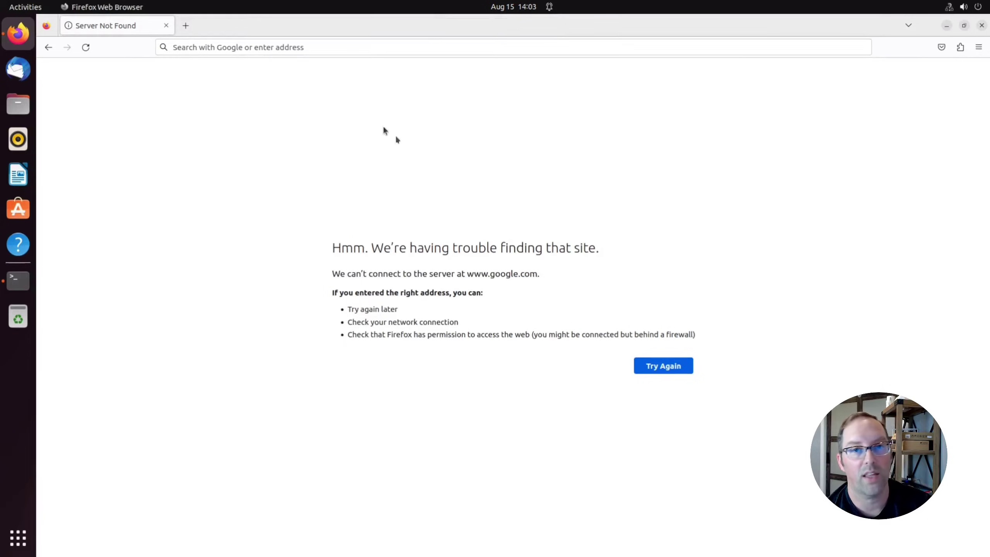
Load google.com in the client machine's browser to test DNS resolution.
{"action": "left_click", "coordinate": [283, 47]}
{"action": "type", "text": "google.com/"}
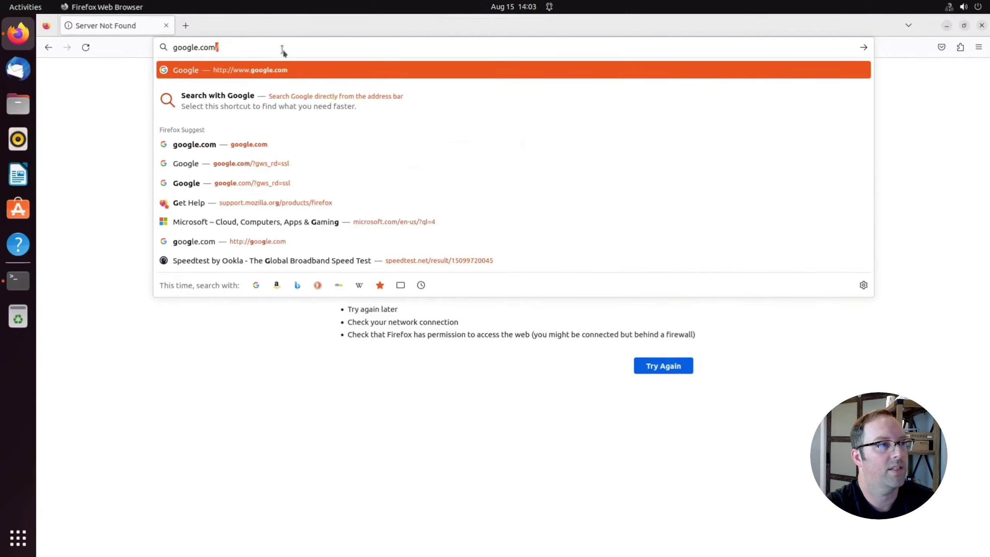
{"action": "key", "text": "Return"}
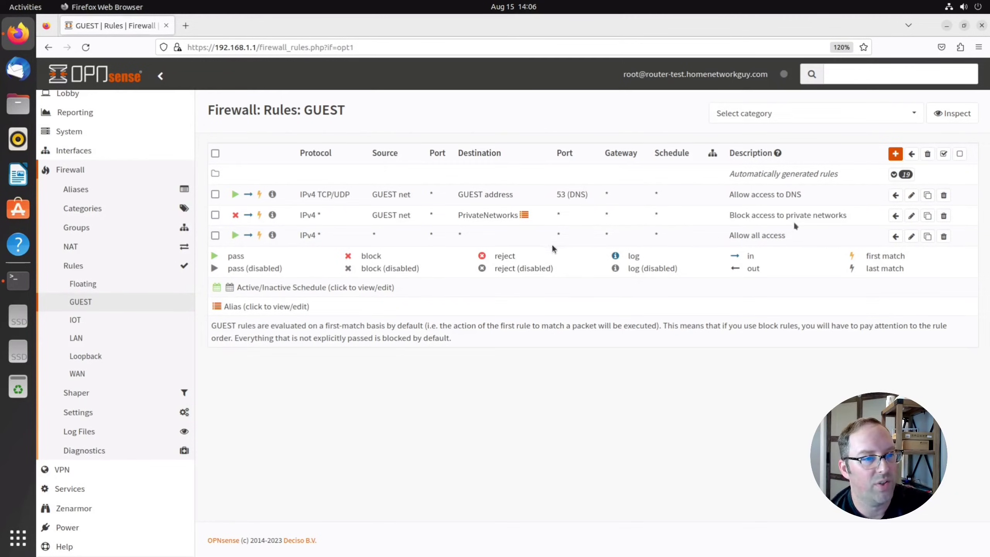
Edit the "Block access to private networks" rule on GUEST, setting its action to Pass and inverting the destination match.
{"action": "left_click", "coordinate": [912, 217]}
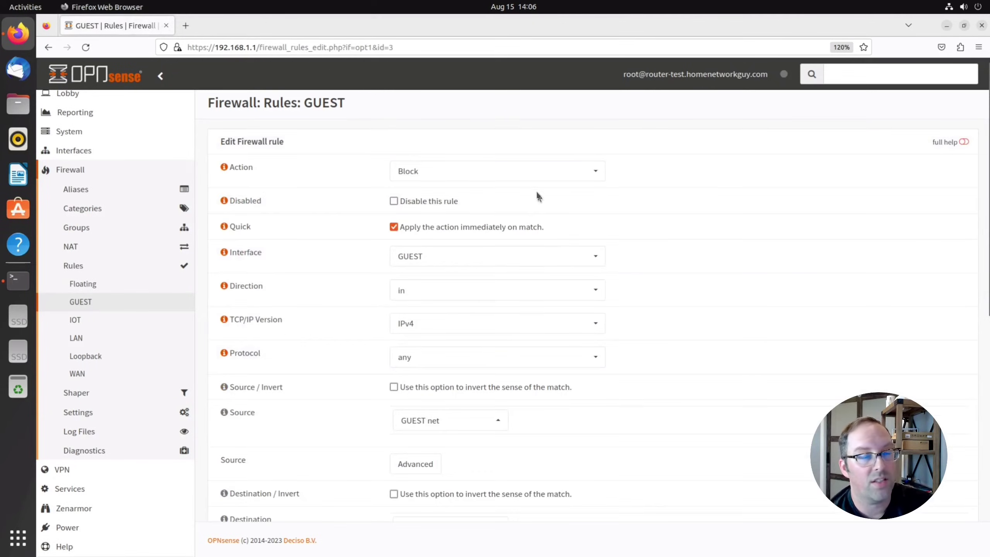
{"action": "left_click", "coordinate": [537, 173]}
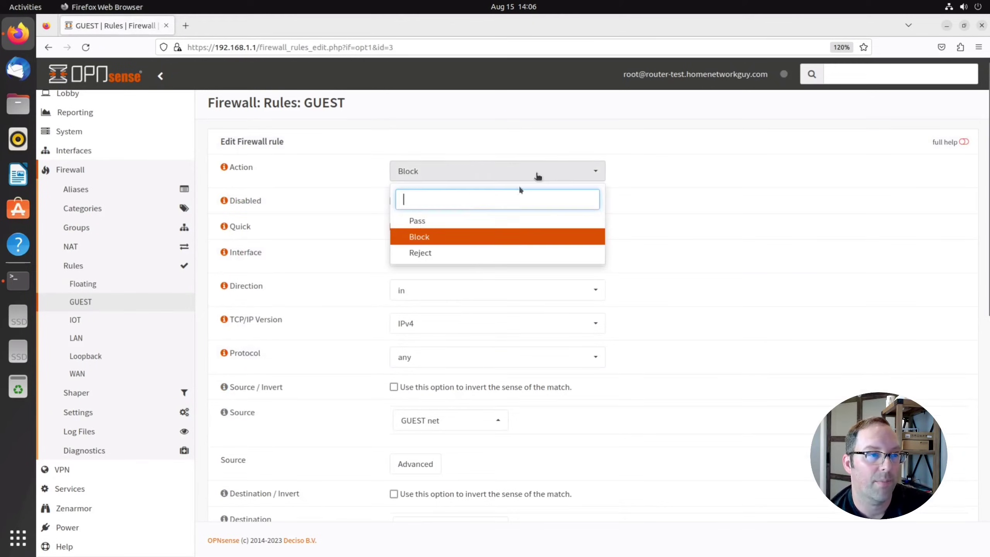
{"action": "left_click", "coordinate": [421, 223]}
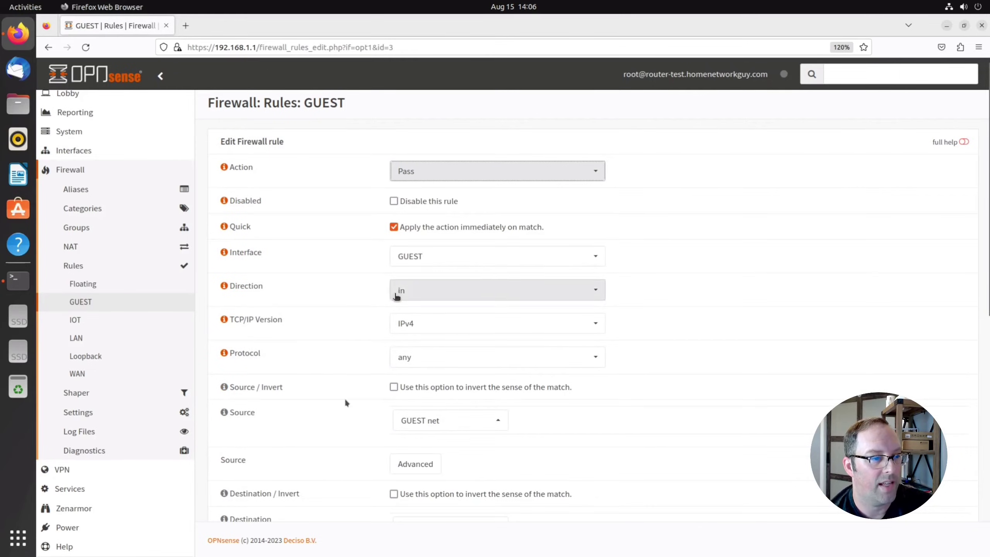
{"action": "scroll", "coordinate": [345, 398], "scroll_direction": "down", "scroll_amount": 5}
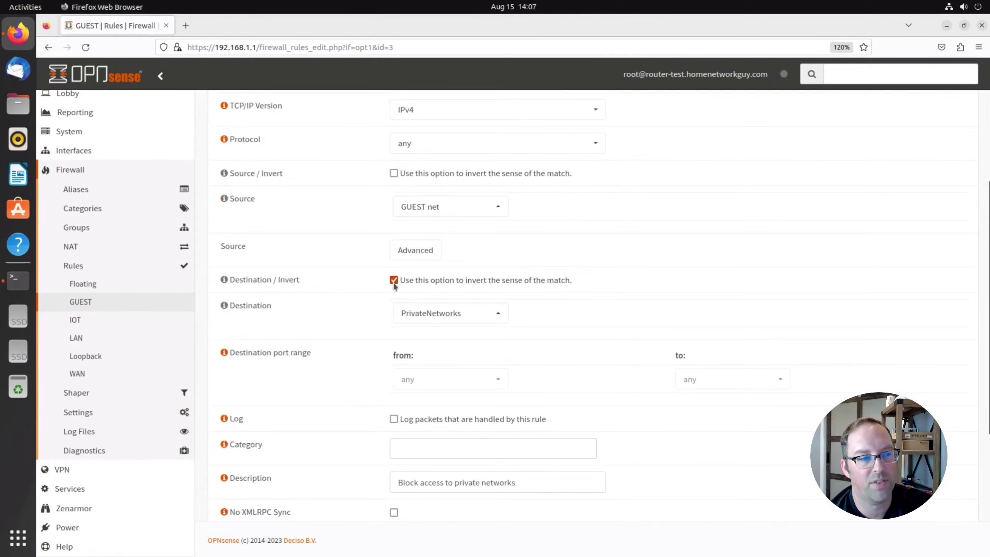
{"action": "scroll", "coordinate": [584, 380], "scroll_direction": "down", "scroll_amount": 3}
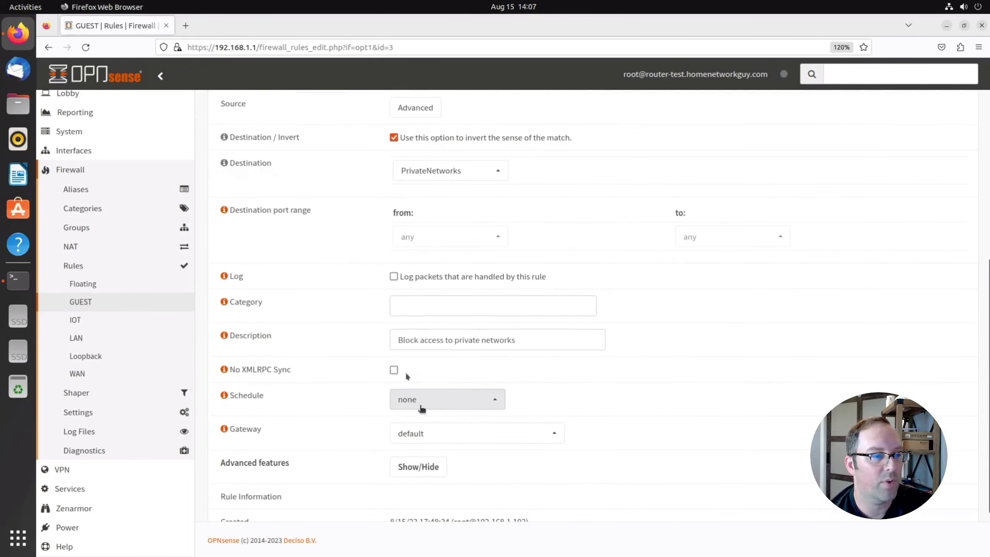
Change the rule's description to "Allow access to the Internet and block access to private networks" and save the rule.
{"action": "double_click", "coordinate": [405, 340]}
{"action": "type", "text": "A"}
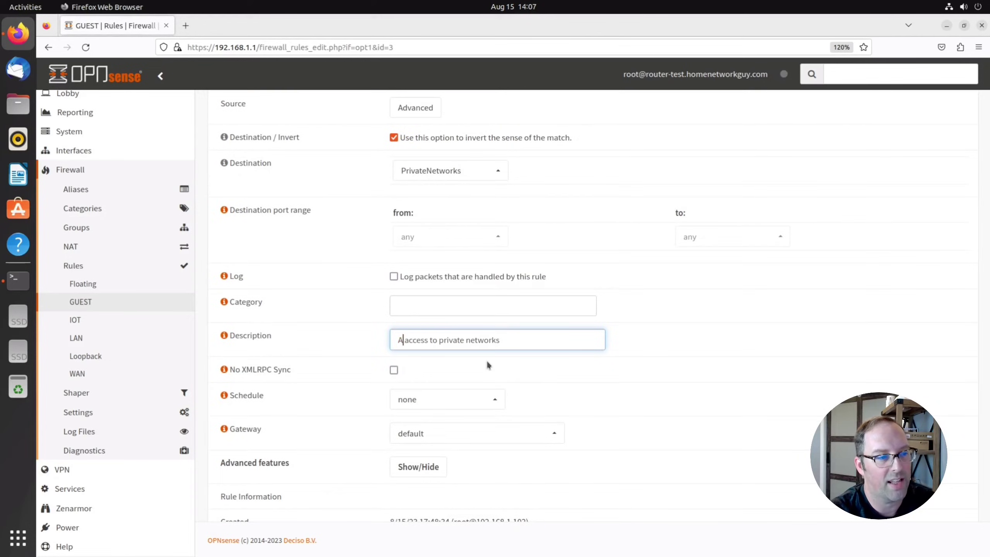
{"action": "type", "text": "l"}
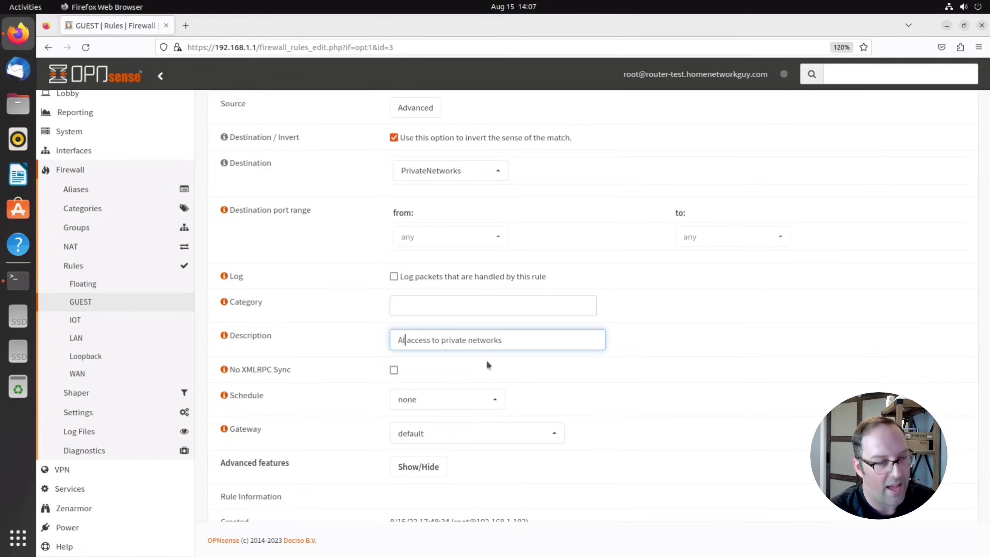
{"action": "type", "text": "low ac"}
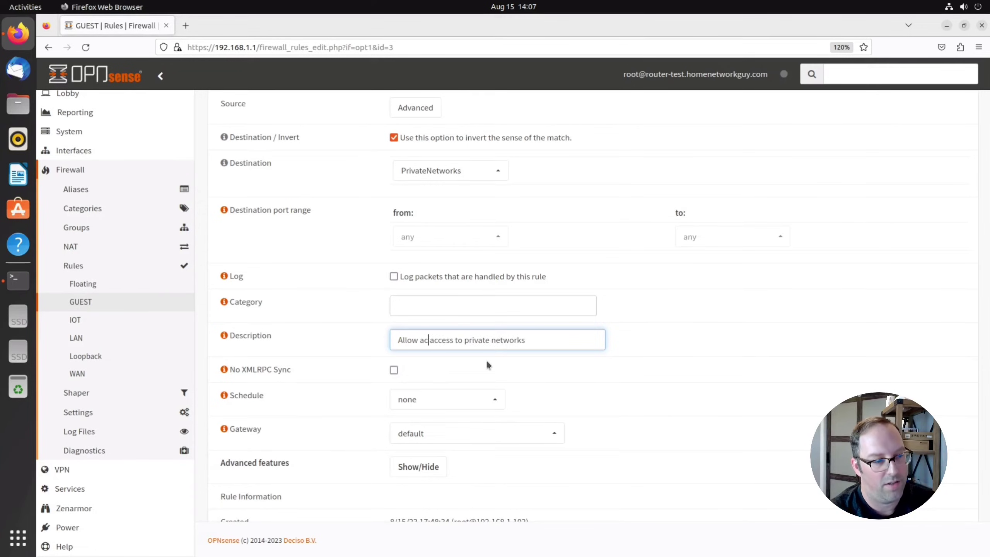
{"action": "type", "text": "cess to the l"}
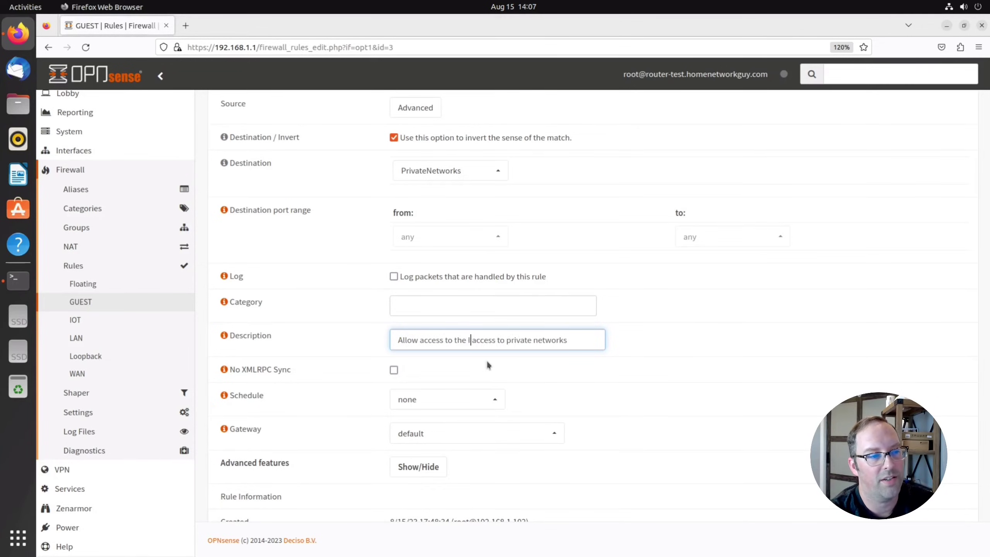
{"action": "type", "text": "nternet and "}
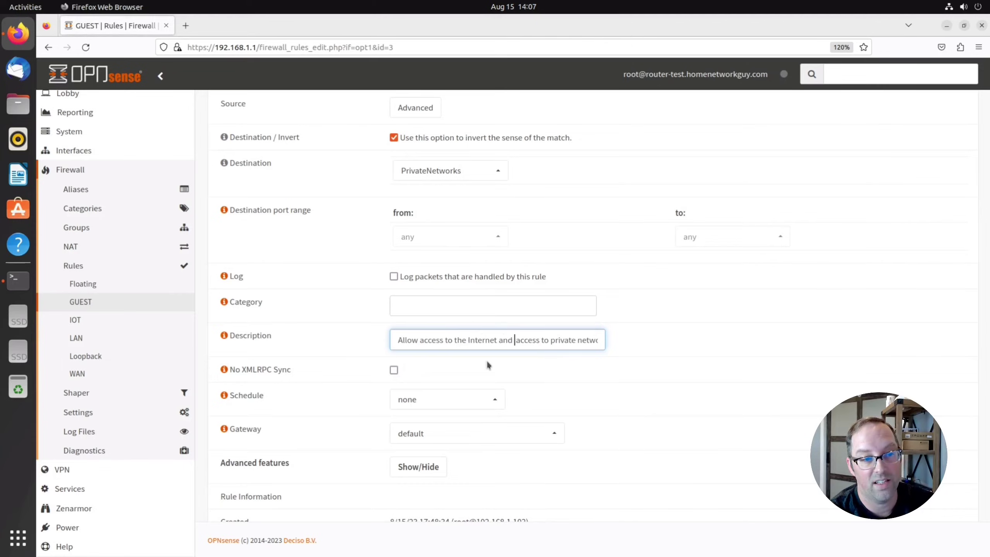
{"action": "type", "text": "block"}
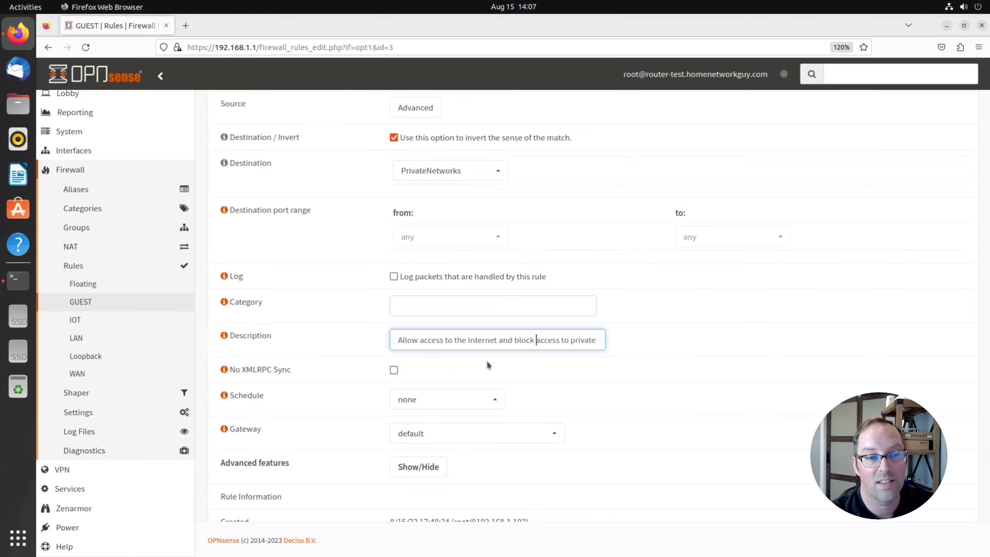
{"action": "key", "text": "ctrl+Right"}
{"action": "key", "text": "ctrl+Right"}
{"action": "key", "text": "ctrl+Right"}
{"action": "key", "text": "ctrl+Right"}
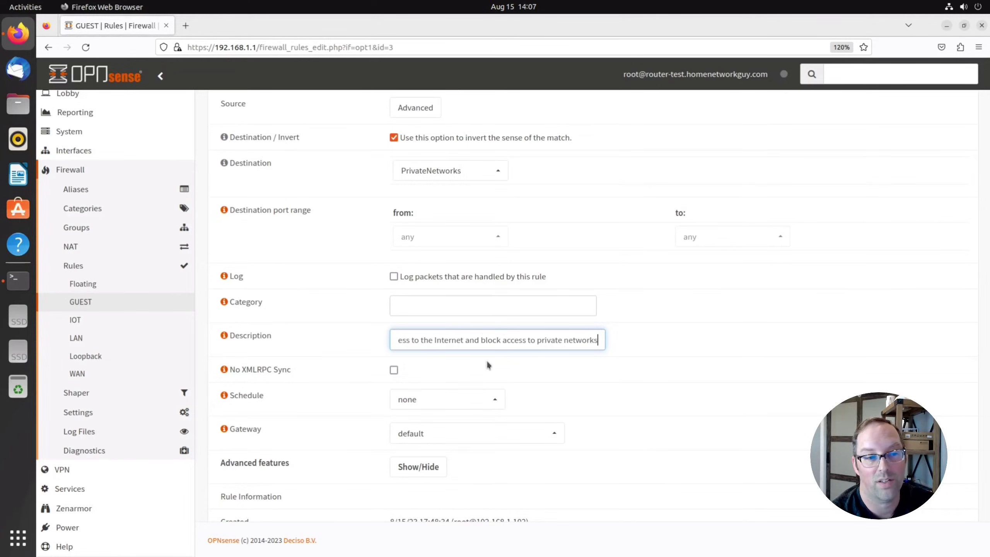
{"action": "scroll", "coordinate": [682, 388], "scroll_direction": "down", "scroll_amount": 3}
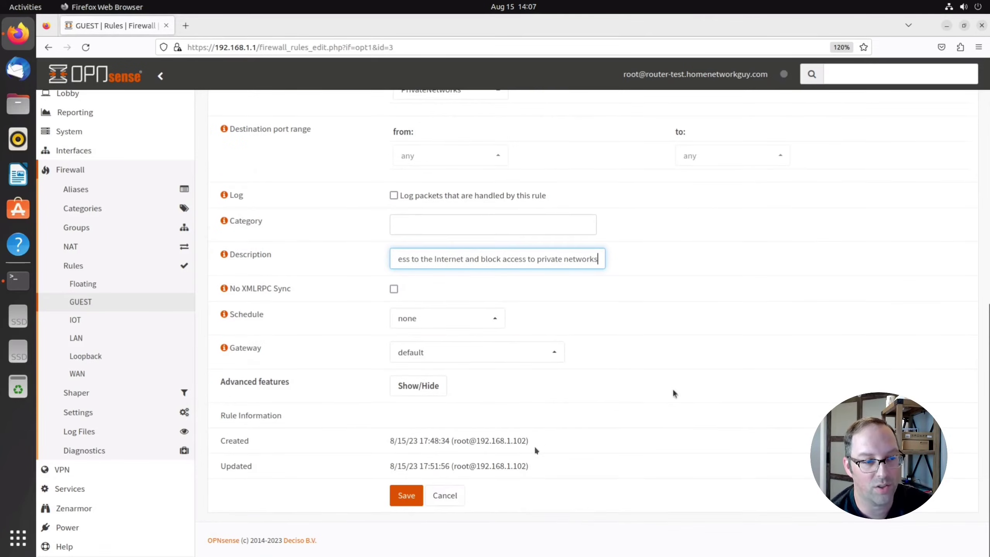
{"action": "left_click", "coordinate": [407, 496]}
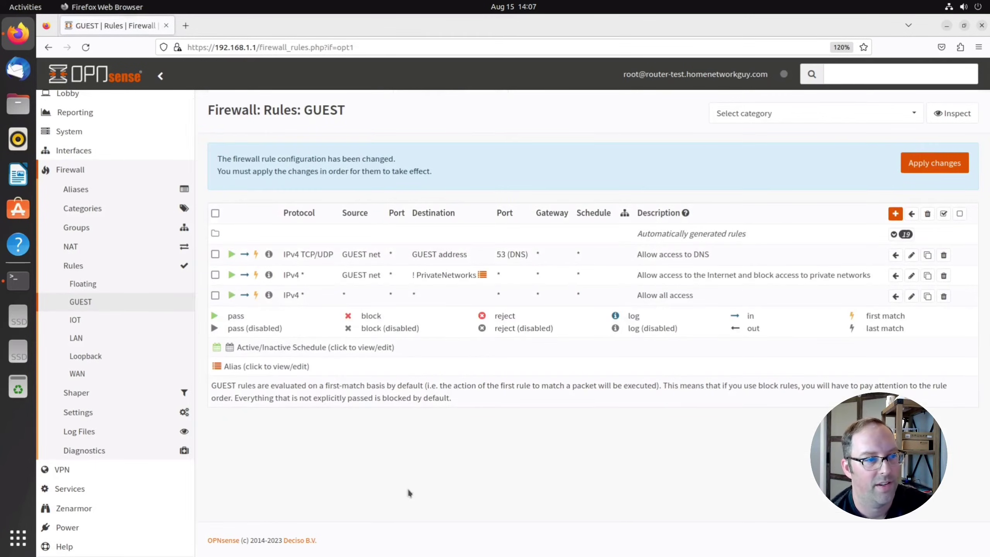
Delete the "Allow all access" rule from the GUEST rules and confirm the deletion.
{"action": "left_click", "coordinate": [943, 297]}
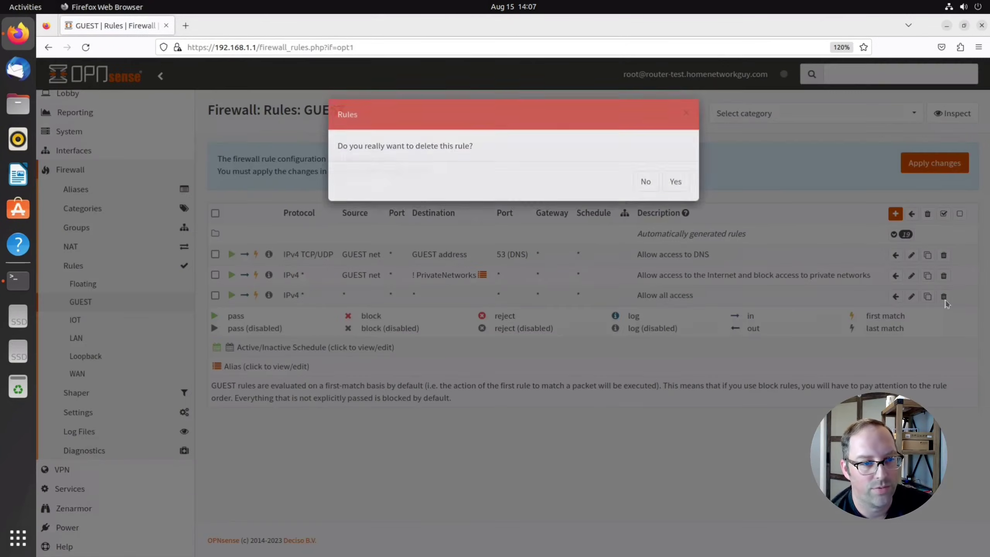
{"action": "left_click", "coordinate": [675, 182]}
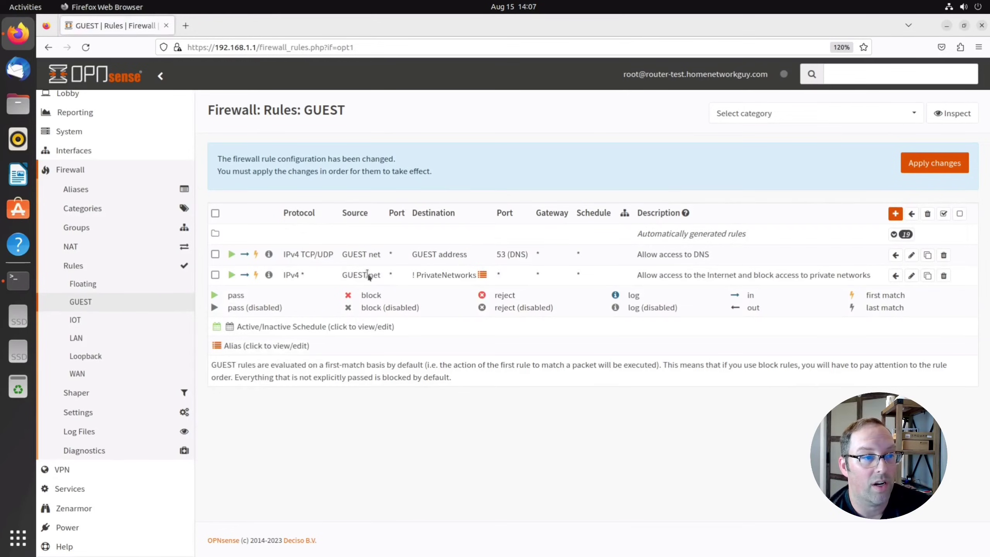
Apply the pending firewall rule changes on the GUEST interface.
{"action": "mouse_move", "coordinate": [435, 277]}
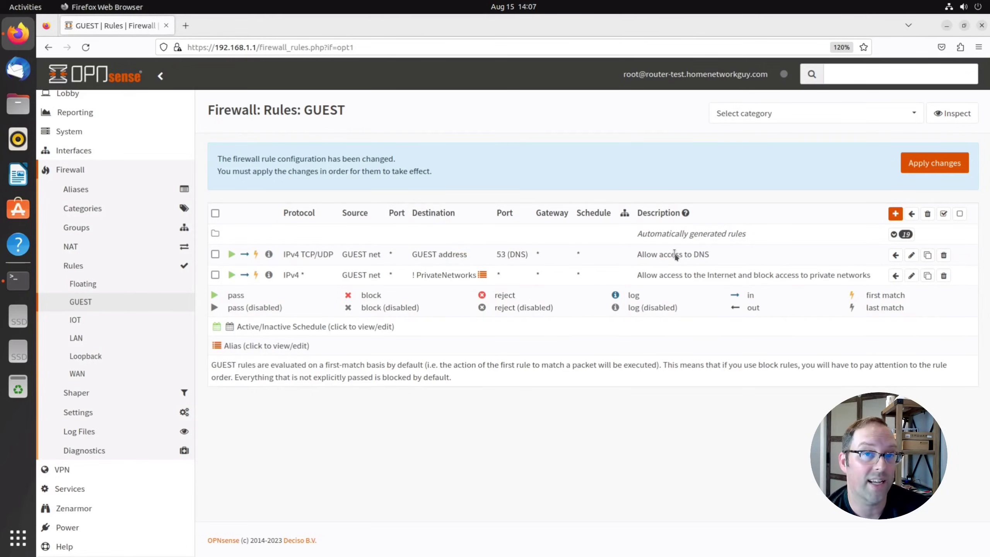
{"action": "mouse_move", "coordinate": [476, 276]}
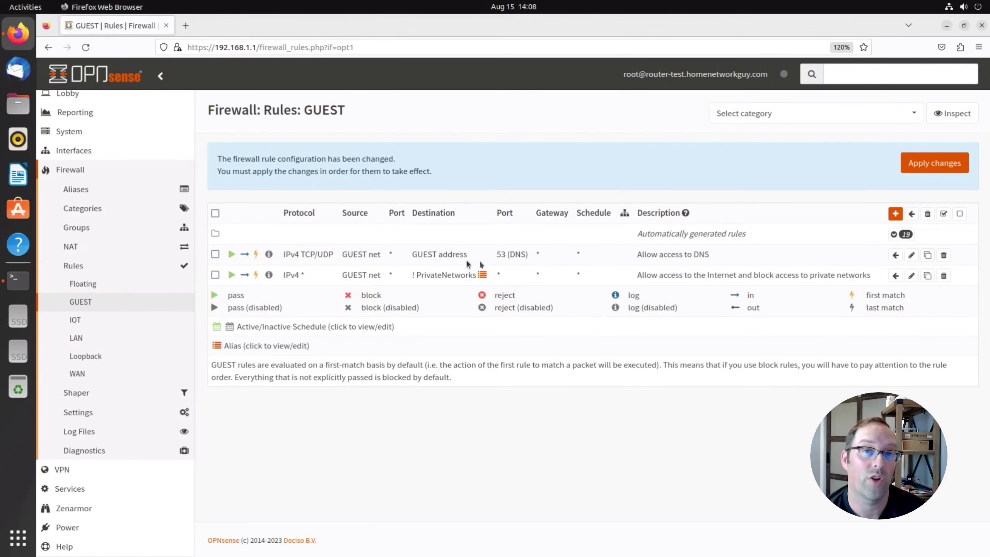
{"action": "left_click", "coordinate": [923, 172]}
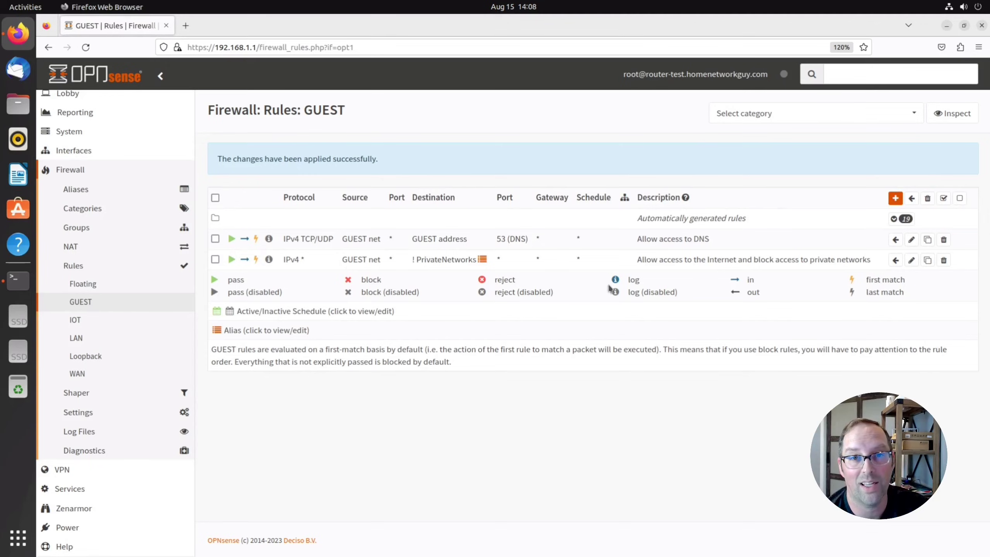
Load google.com in the client machine's browser to test DNS and internet access.
{"action": "key", "text": "ctrl+t"}
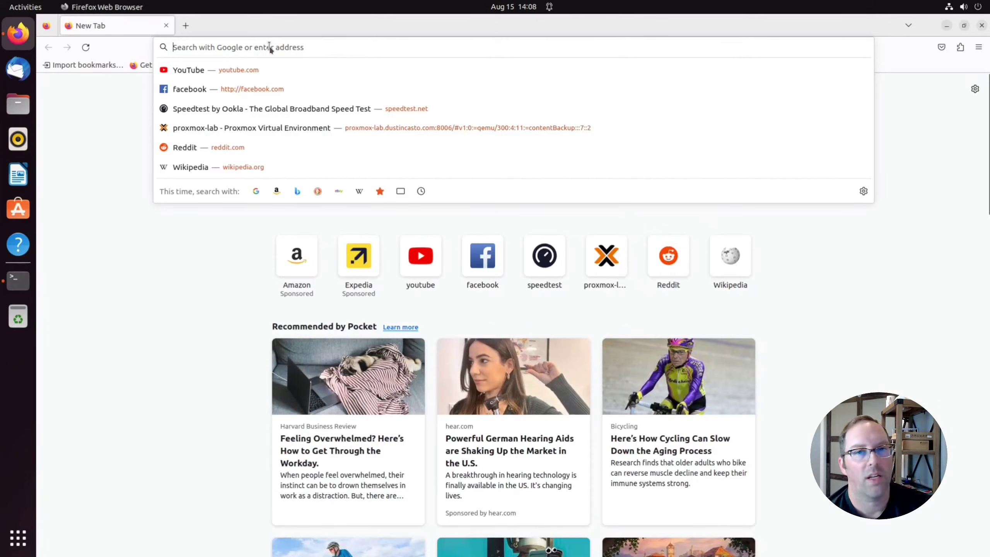
{"action": "type", "text": "google.com/"}
{"action": "key", "text": "Return"}
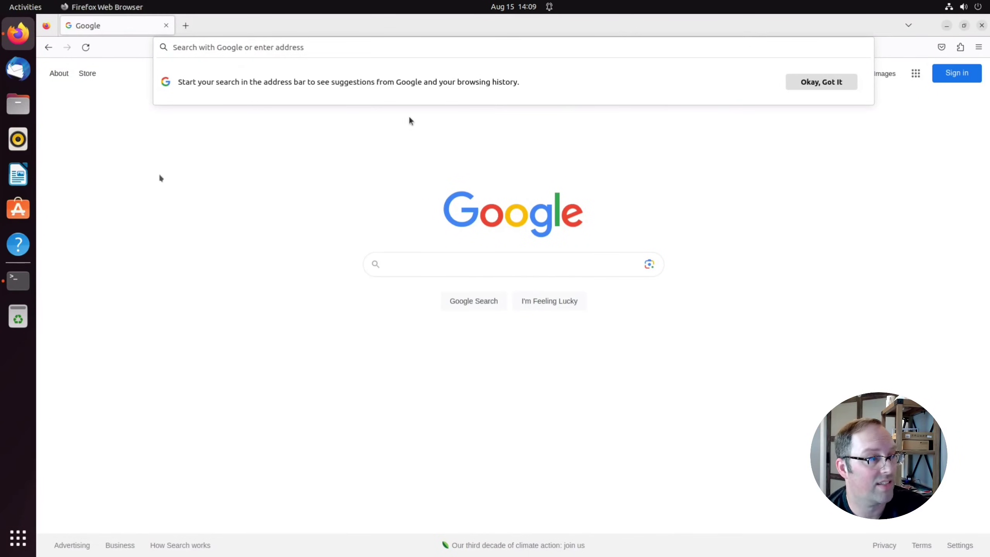
Switch to the terminal and ping 8.8.8.8, 192.168.10.1 and 192.168.1.1 to test internet access and private network blocking, stopping each ping.
{"action": "left_click", "coordinate": [20, 281]}
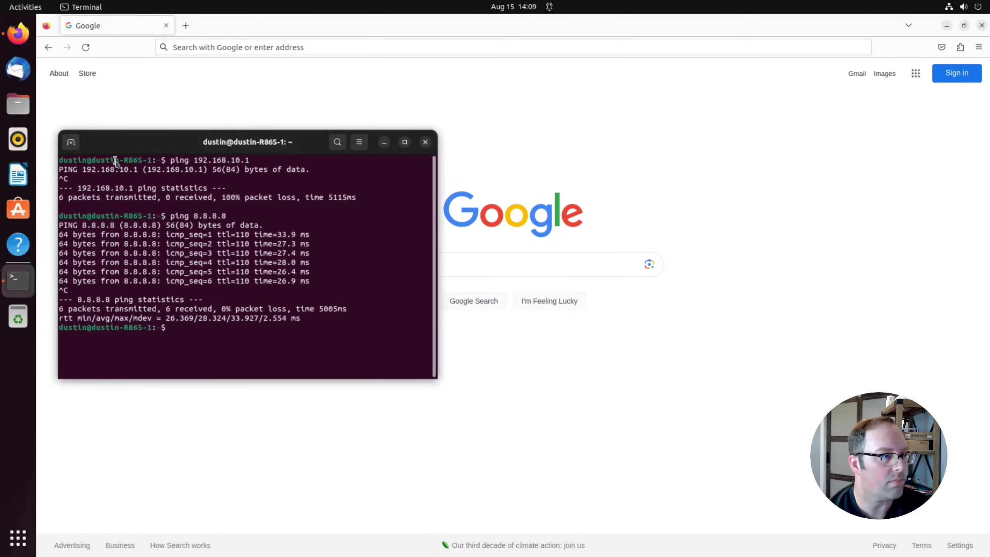
{"action": "key", "text": "Up"}
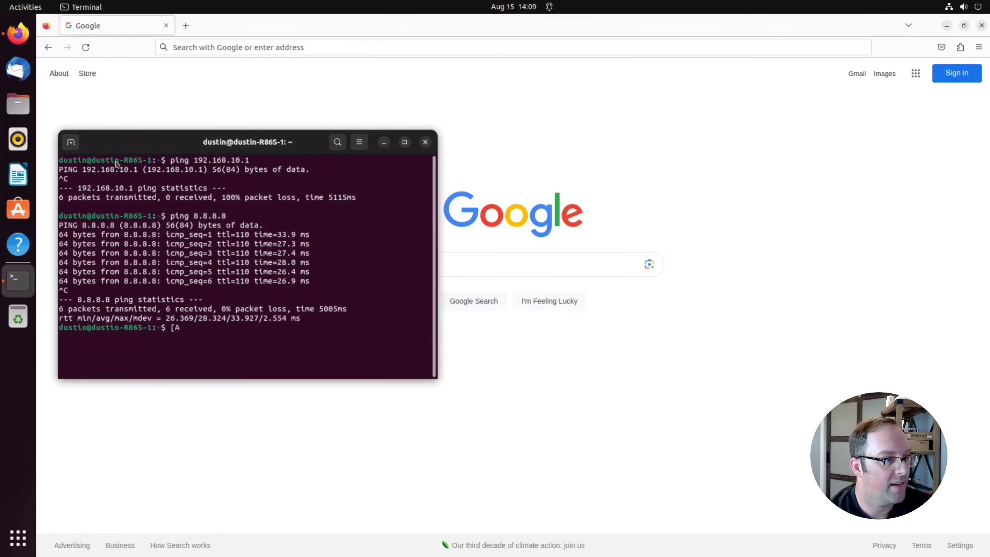
{"action": "key", "text": "Up"}
{"action": "key", "text": "Return"}
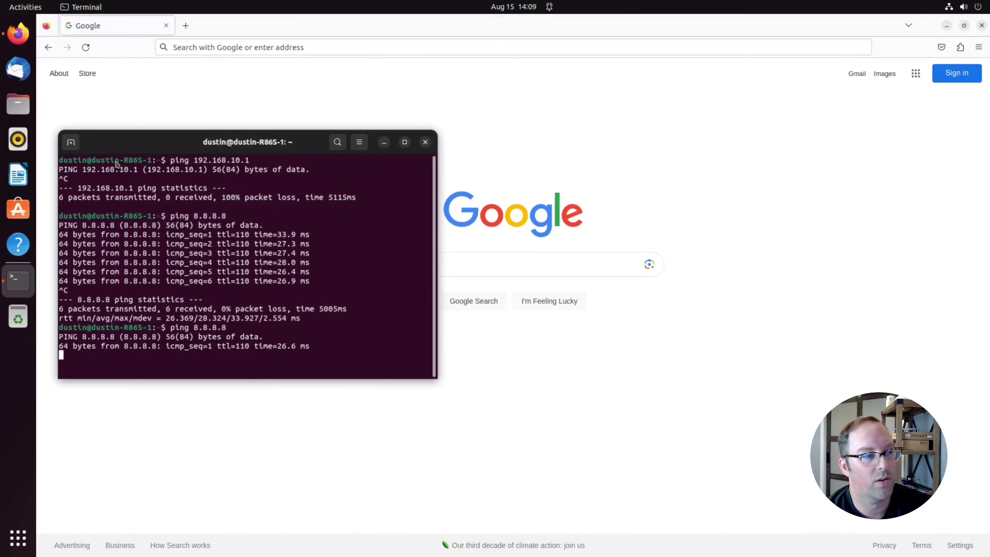
{"action": "key", "text": "ctrl+c"}
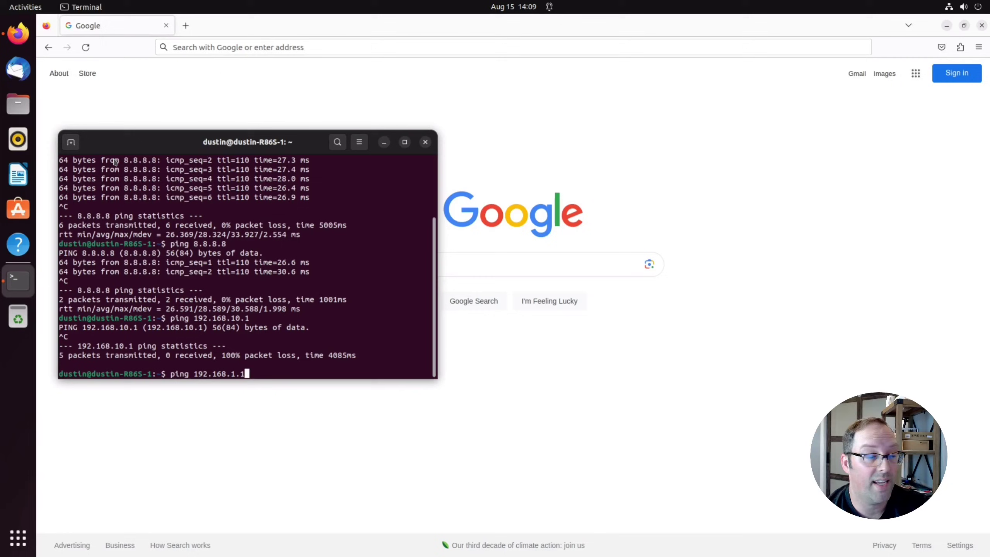
{"action": "key", "text": "Return"}
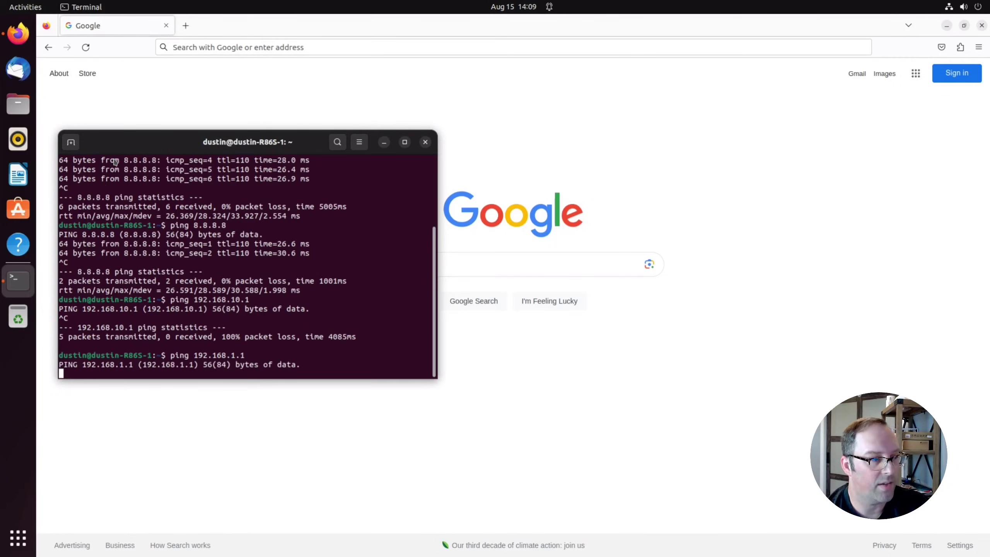
{"action": "key", "text": "ctrl+c"}
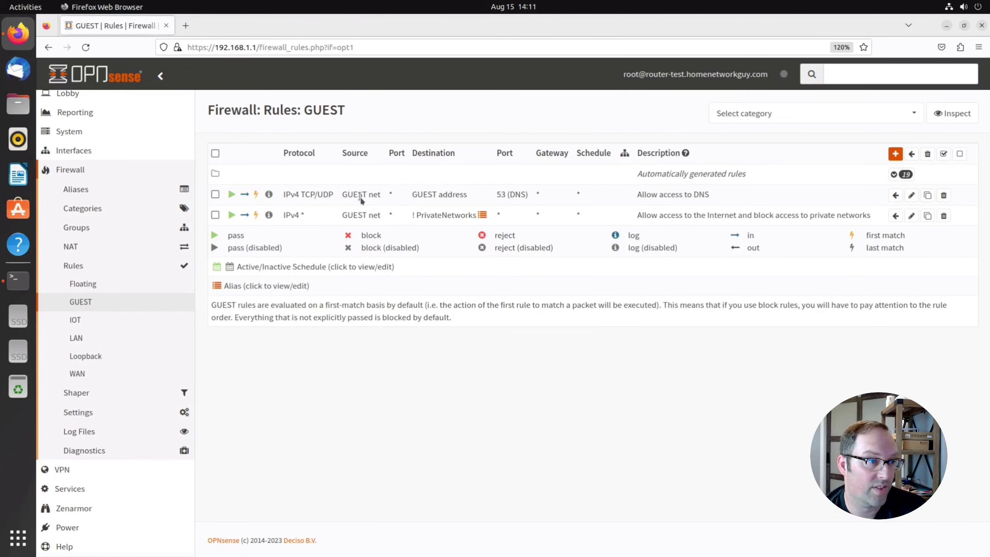
{"action": "mouse_move", "coordinate": [466, 211]}
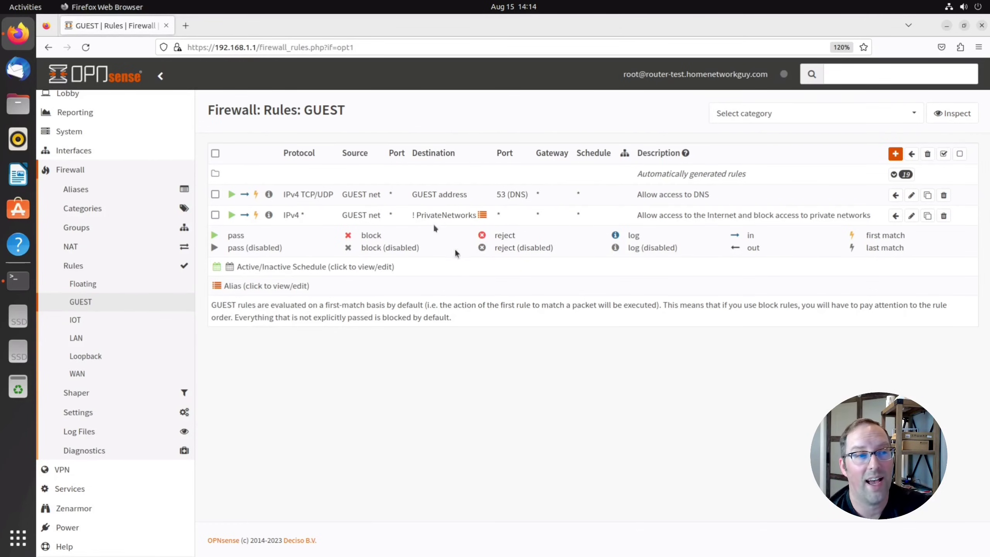
{"action": "mouse_move", "coordinate": [435, 213]}
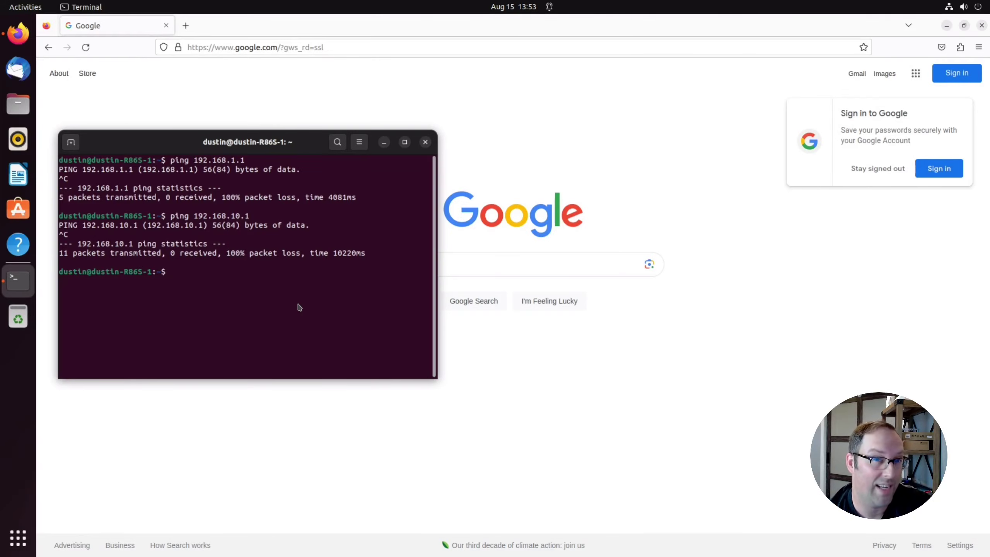
Switch to the browser on the client machine and load google.com again to check internet access.
{"action": "left_click", "coordinate": [323, 48]}
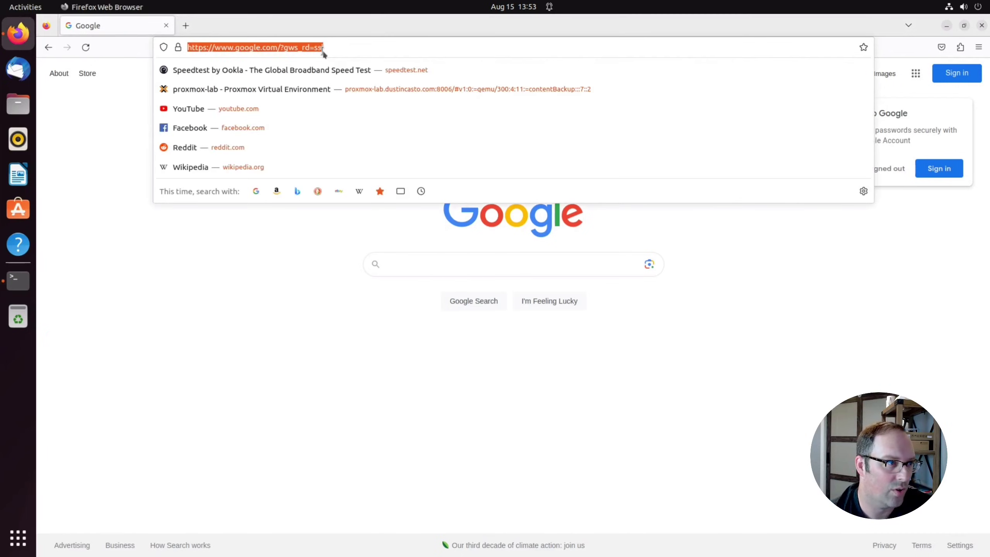
{"action": "type", "text": "google."}
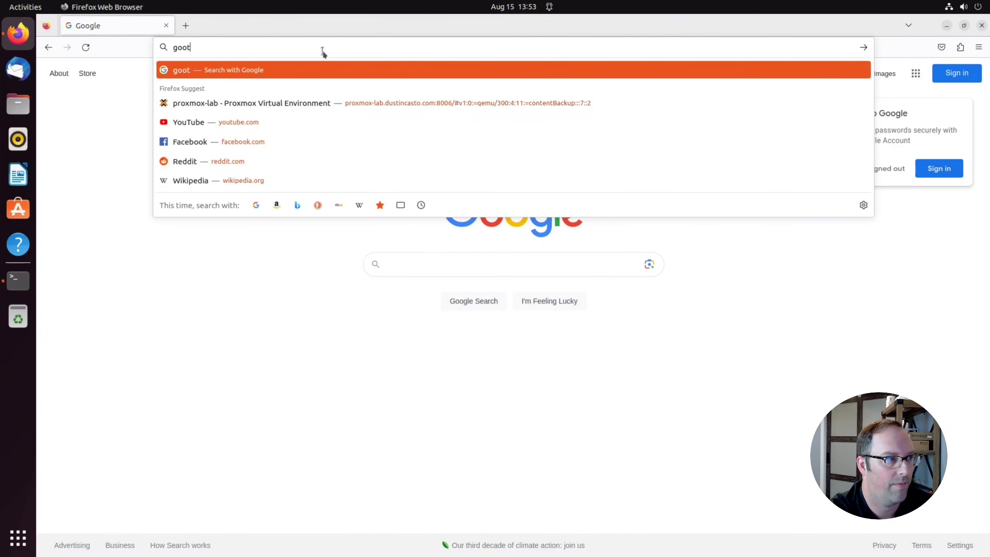
{"action": "type", "text": "com"}
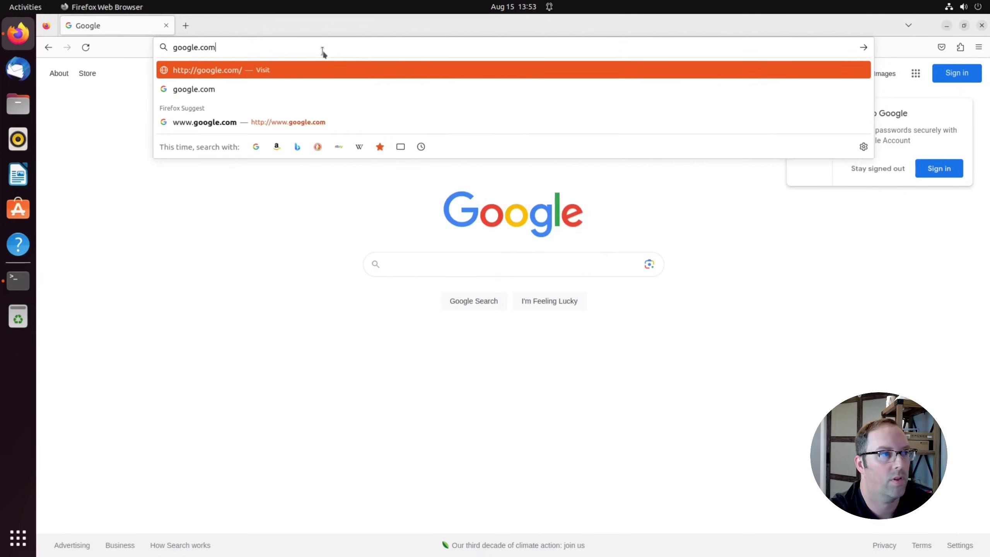
{"action": "key", "text": "Return"}
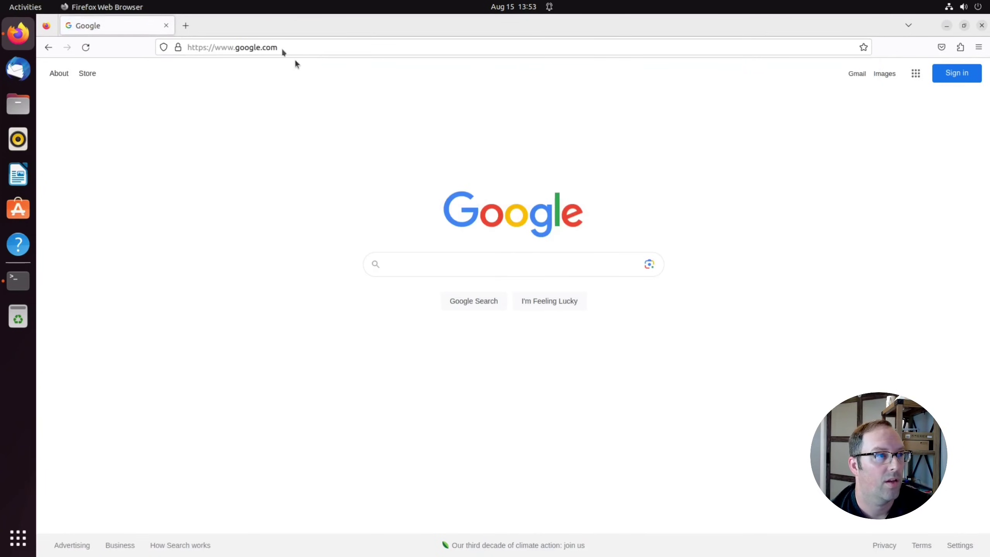
{"action": "left_click", "coordinate": [282, 48]}
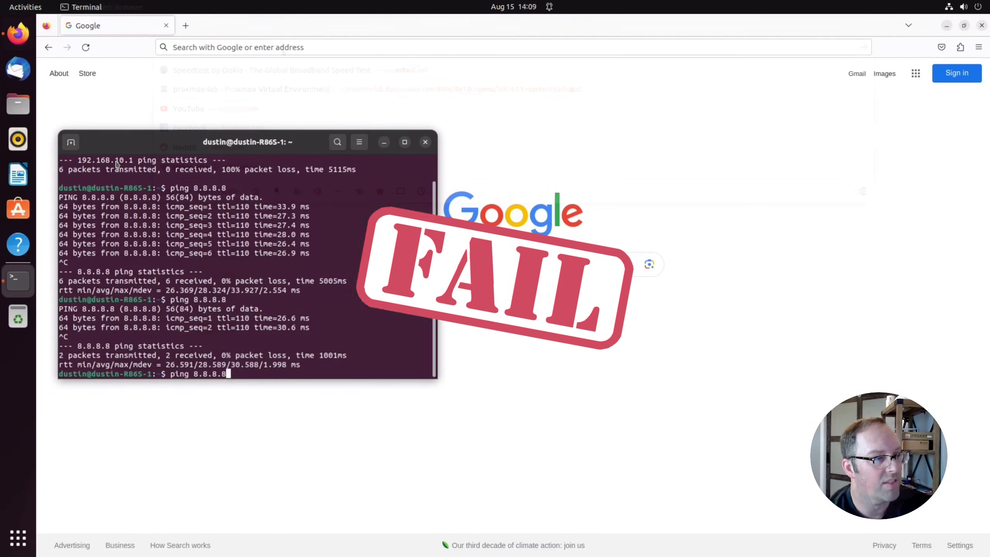
Ping 192.168.10.1 from the client terminal to test access to another private network.
{"action": "key", "text": "Up"}
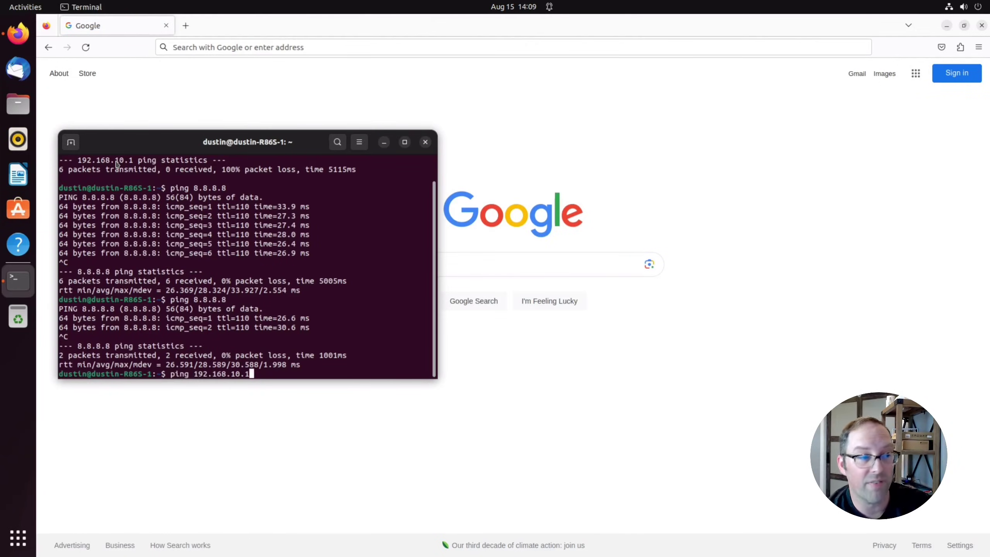
{"action": "key", "text": "Return"}
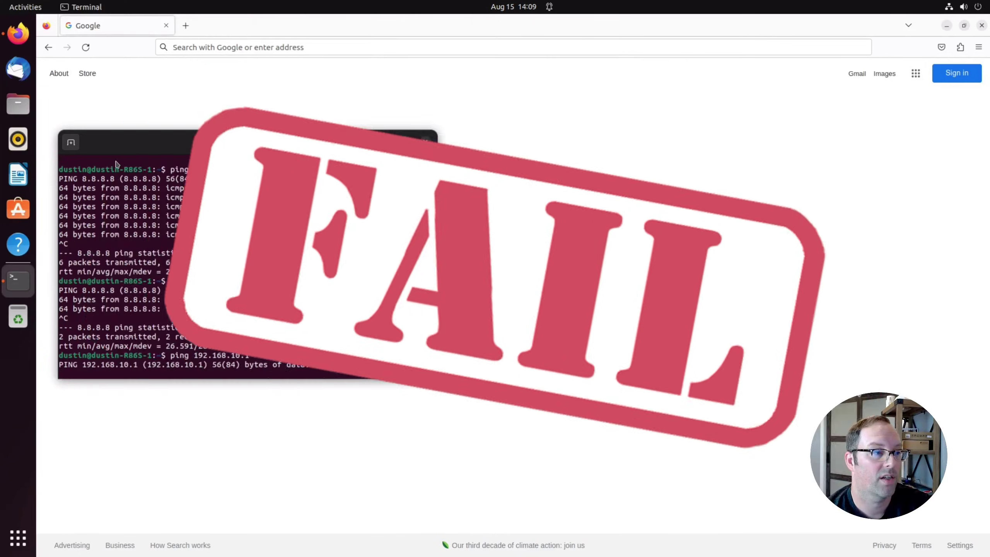